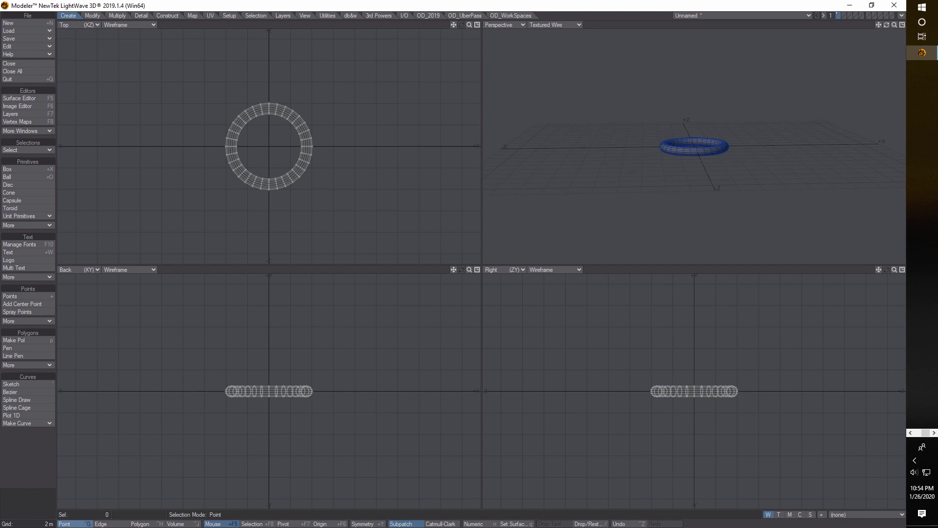
- Stretch the torus into an oval link by moving its +X half polygons about 3 m along X, and center the link
{"action": "left_click", "coordinate": [140, 523]}
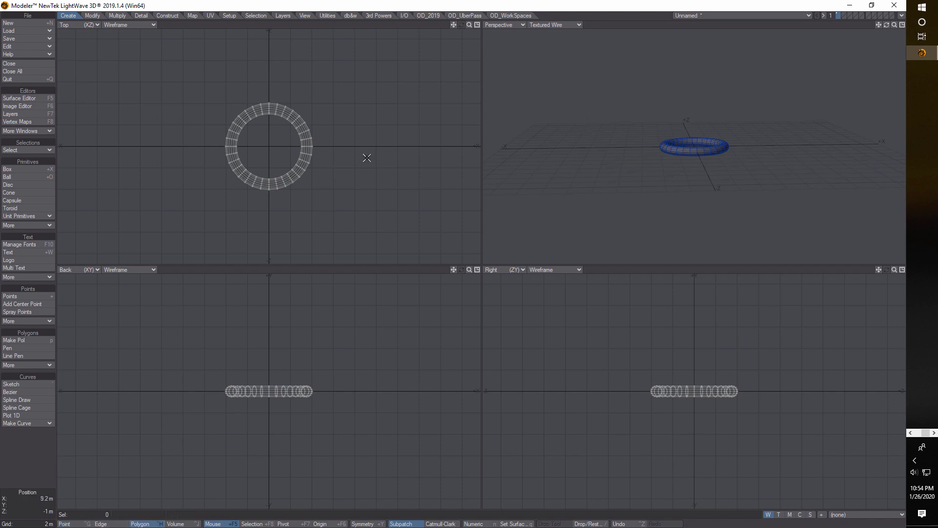
{"action": "scroll", "coordinate": [366, 157], "scroll_direction": "up", "scroll_amount": 2}
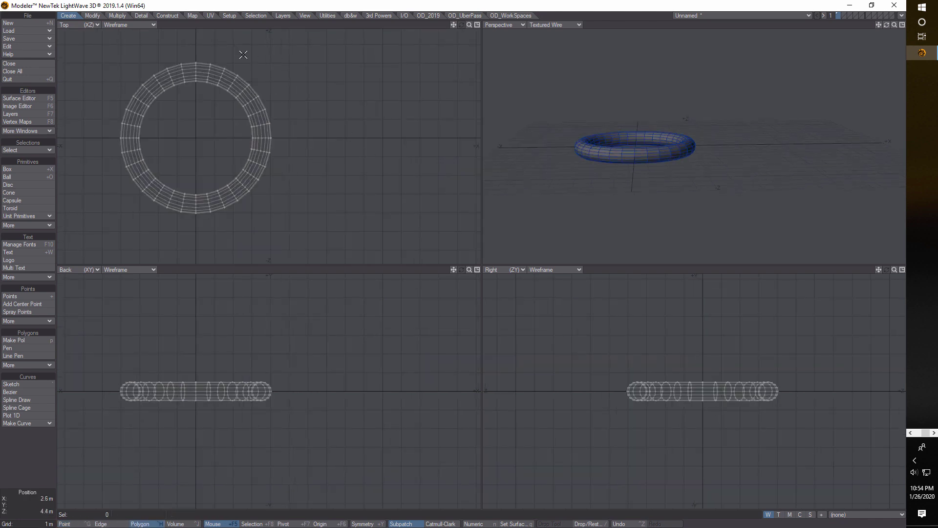
{"action": "mouse_move", "coordinate": [243, 55]}
{"action": "right_mouse_down"}
{"action": "mouse_move", "coordinate": [186, 49]}
{"action": "mouse_move", "coordinate": [189, 217]}
{"action": "mouse_move", "coordinate": [319, 202]}
{"action": "mouse_move", "coordinate": [230, 51]}
{"action": "right_mouse_up"}
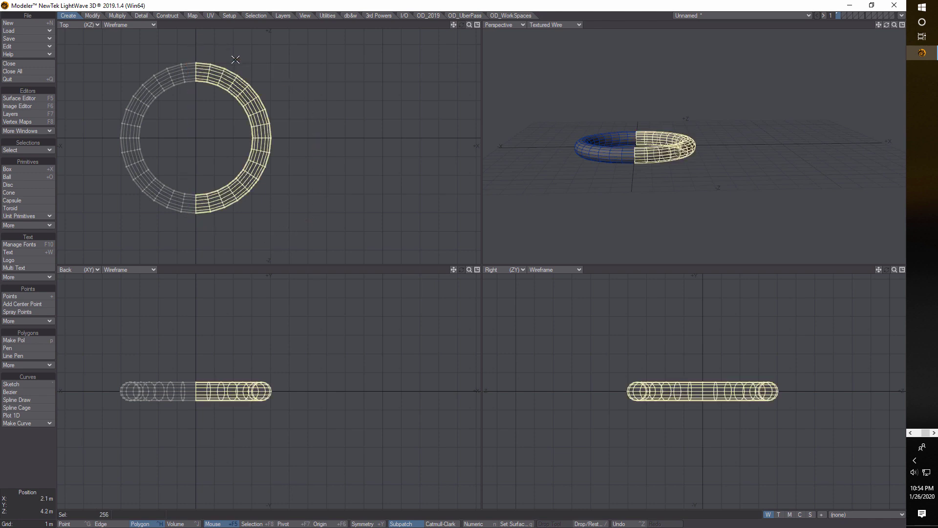
{"action": "key", "text": "t"}
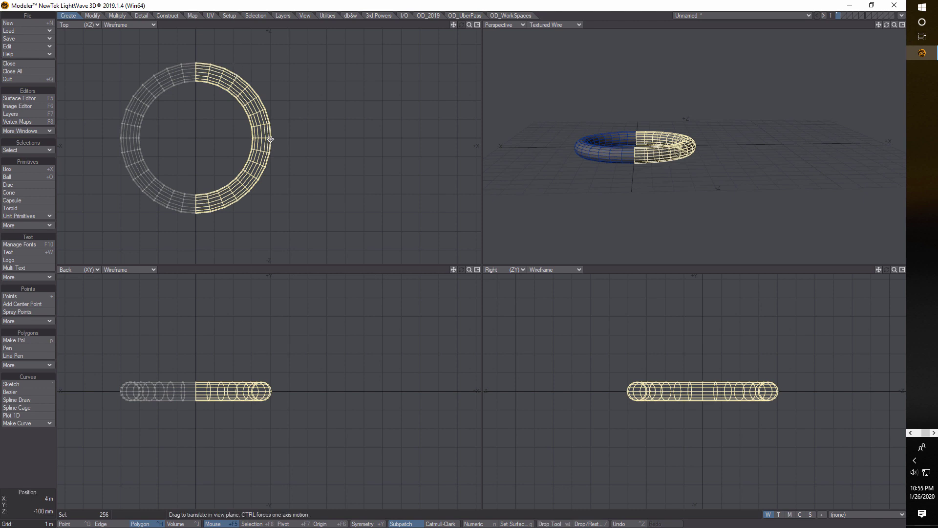
{"action": "left_click_drag", "start_coordinate": [270, 138], "coordinate": [326, 138]}
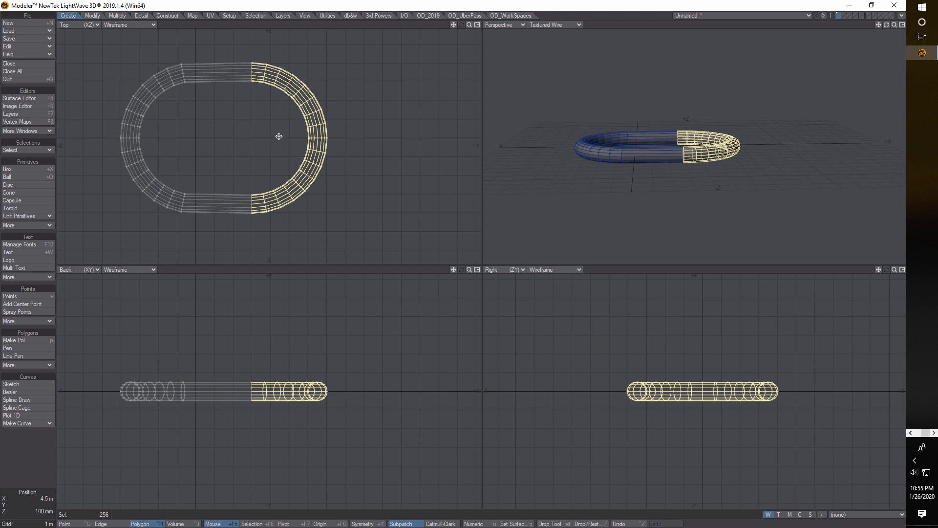
{"action": "key", "text": "Return"}
{"action": "key", "text": "slash"}
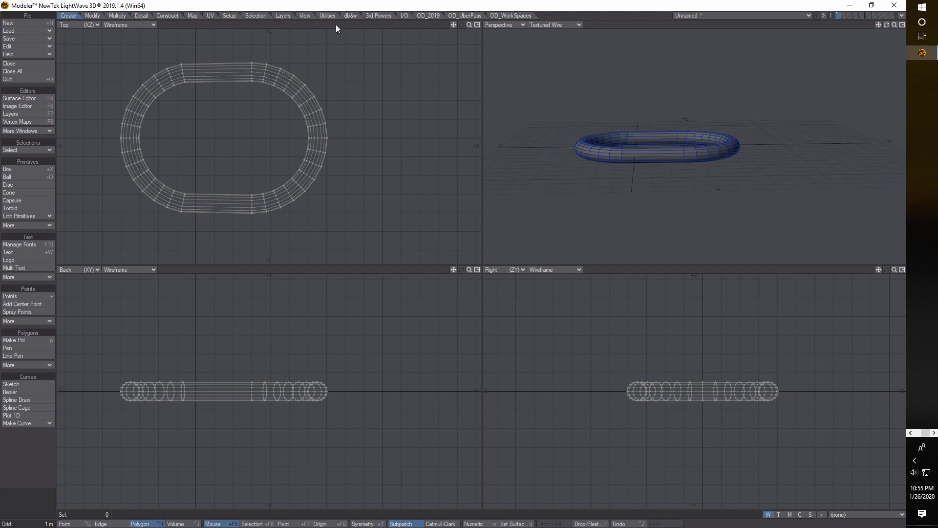
{"action": "key", "text": "F2"}
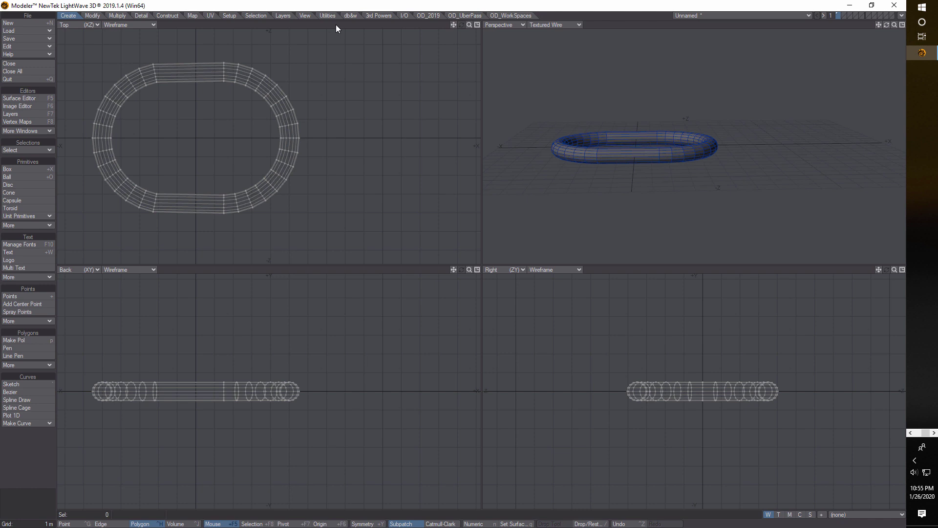
- Copy the oval link, rotate it 90 degrees about the X axis, and paste the flat original back beside it
{"action": "key", "text": "apostrophe"}
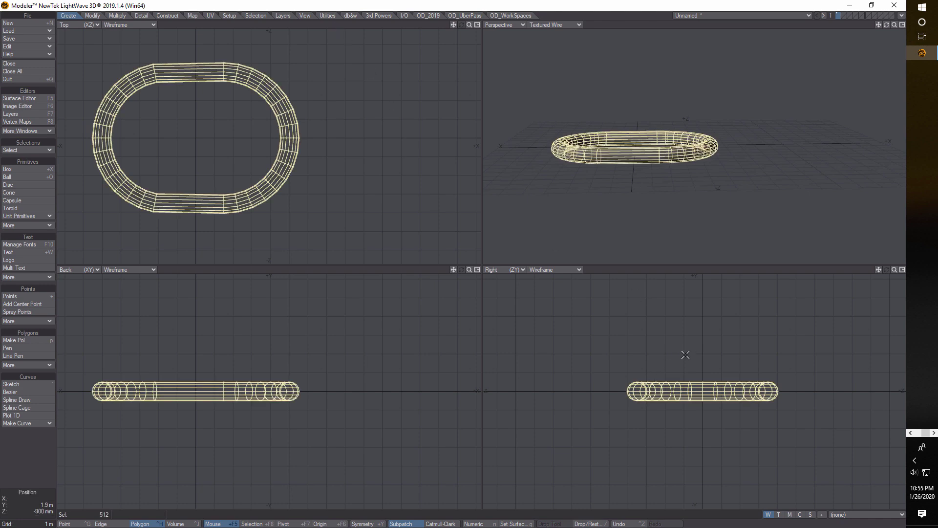
{"action": "key", "text": "r"}
{"action": "key", "text": "ctrl+v"}
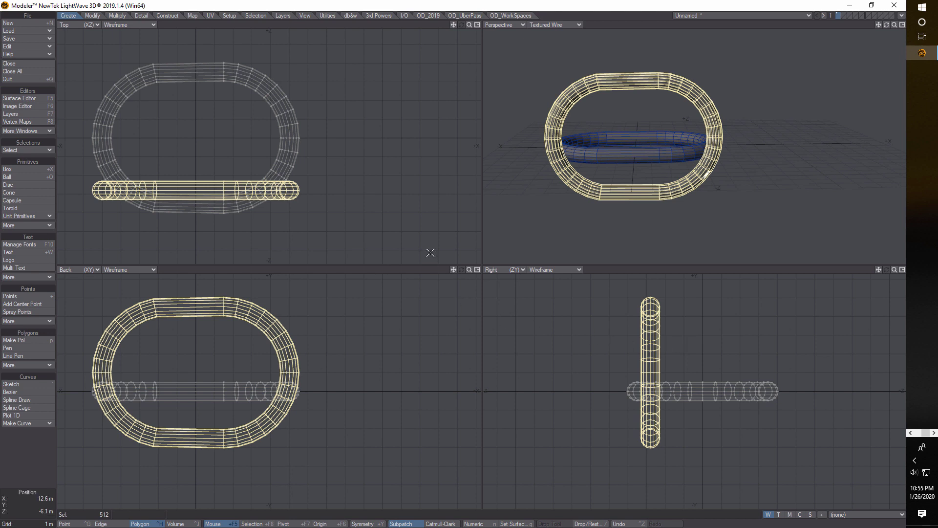
- Move the upright link to interlock with the flat link's +X end, aligned to its centerline, and center the pair
{"action": "key", "text": "t"}
{"action": "left_click_drag", "start_coordinate": [202, 192], "coordinate": [201, 138]}
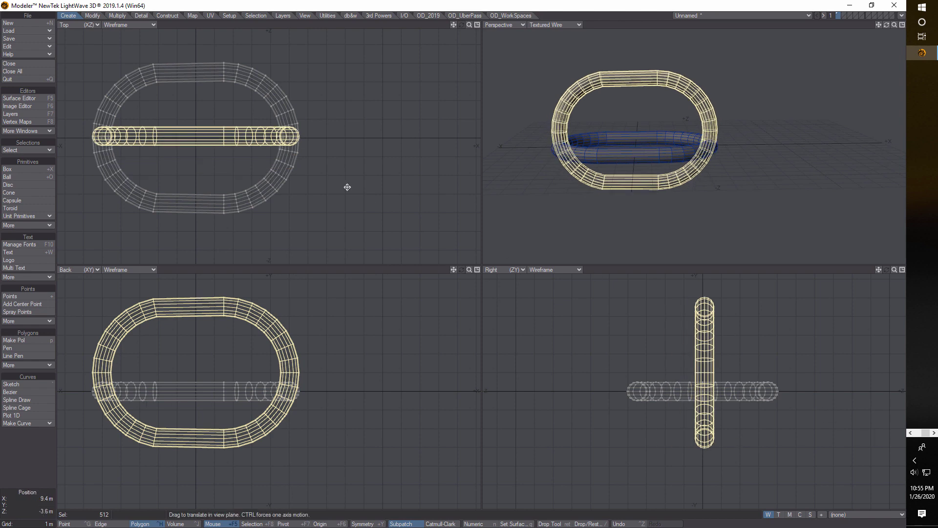
{"action": "left_click_drag", "start_coordinate": [262, 138], "coordinate": [425, 139]}
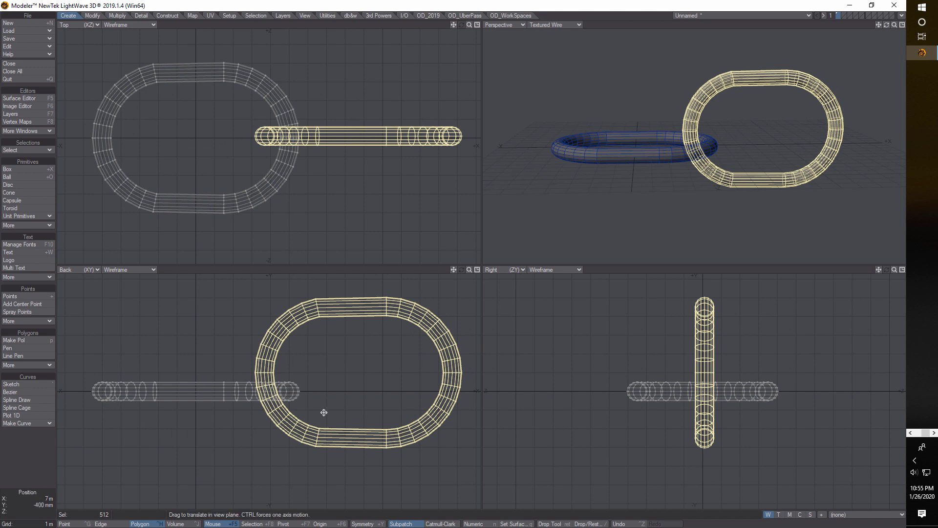
{"action": "left_click_drag", "start_coordinate": [350, 310], "coordinate": [350, 326]}
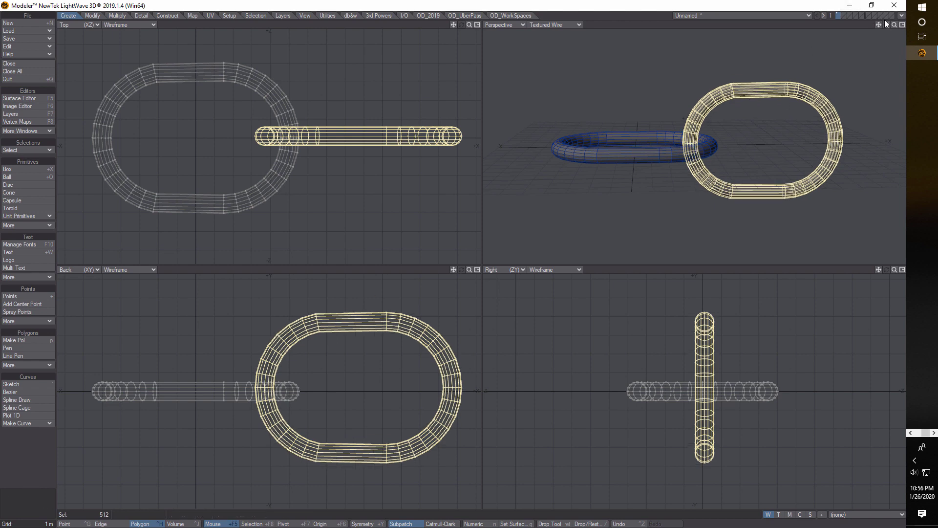
{"action": "mouse_move", "coordinate": [886, 24]}
{"action": "left_mouse_down"}
{"action": "mouse_move", "coordinate": [887, 35]}
{"action": "mouse_move", "coordinate": [886, 27]}
{"action": "left_mouse_up"}
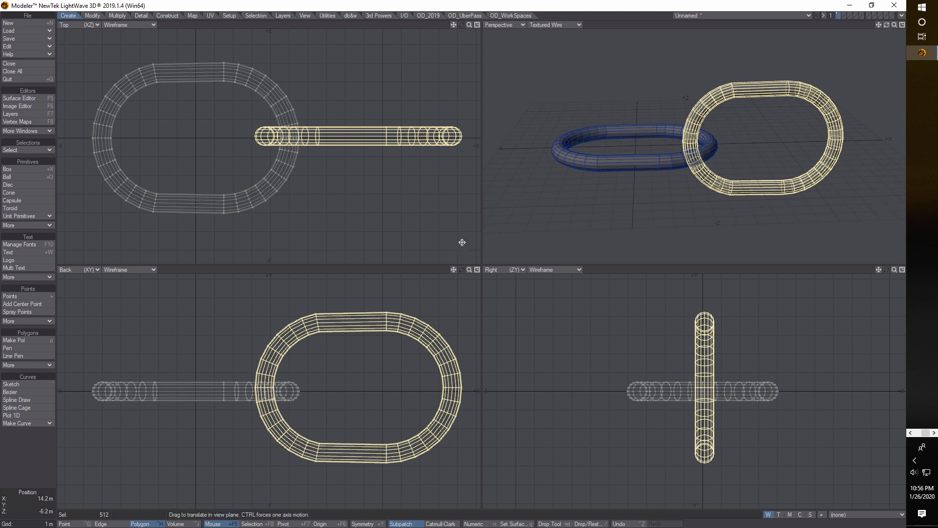
{"action": "key", "text": "Return"}
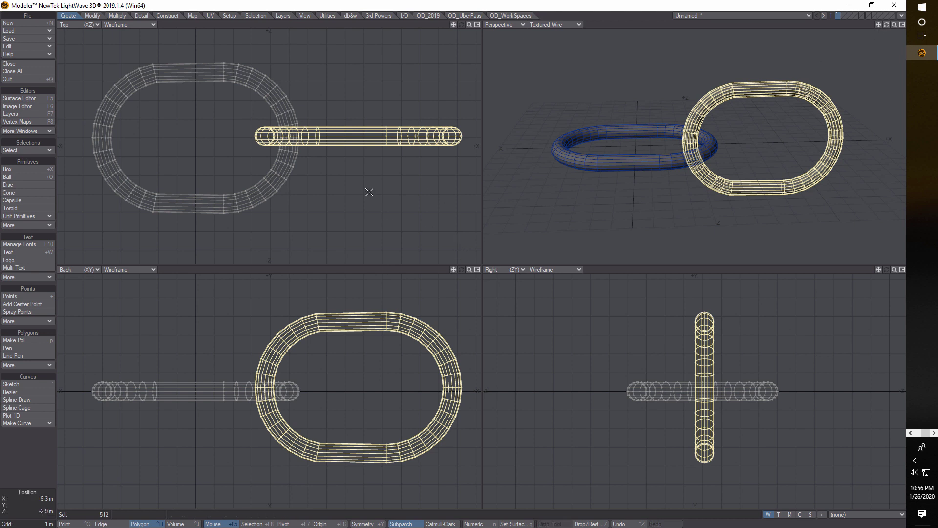
{"action": "key", "text": "/"}
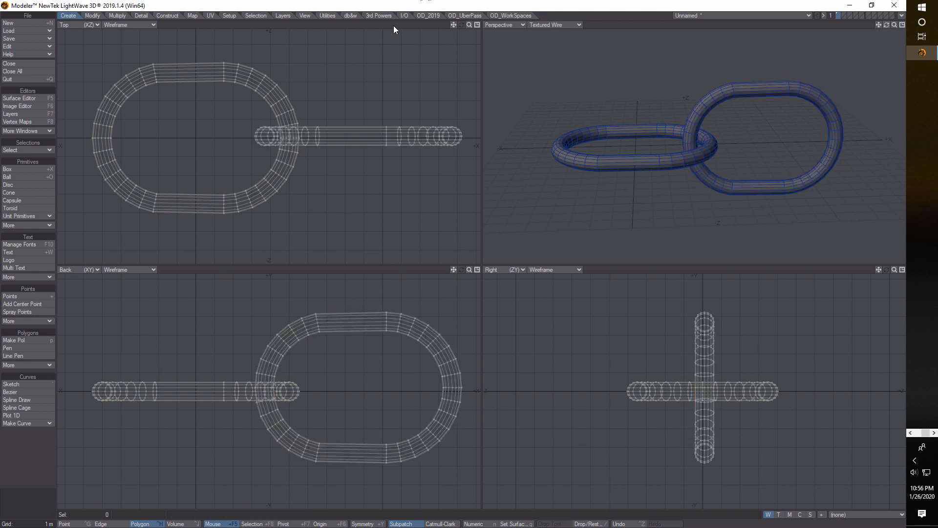
{"action": "key", "text": "F2"}
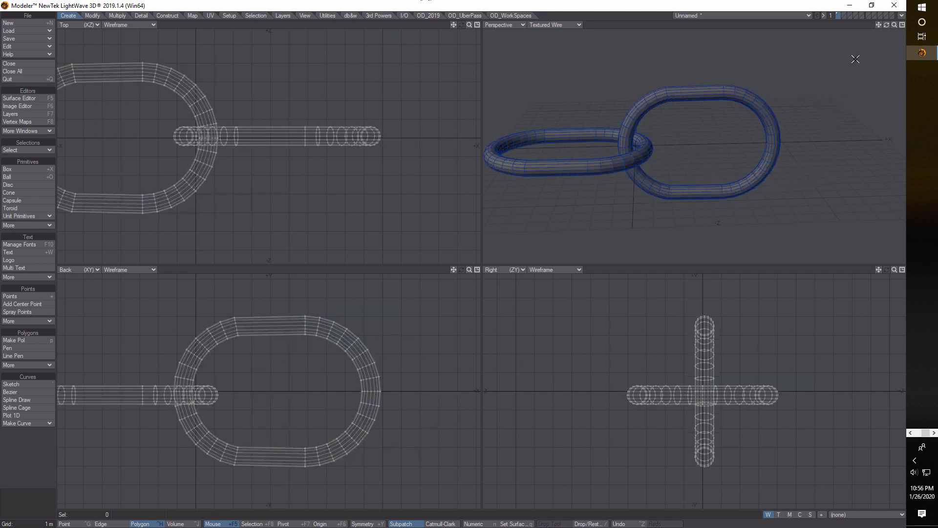
- Duplicate the two links about 17 m along +X to form an interlocked four-link chain, and center it
{"action": "left_click_drag", "start_coordinate": [894, 25], "coordinate": [876, 45]}
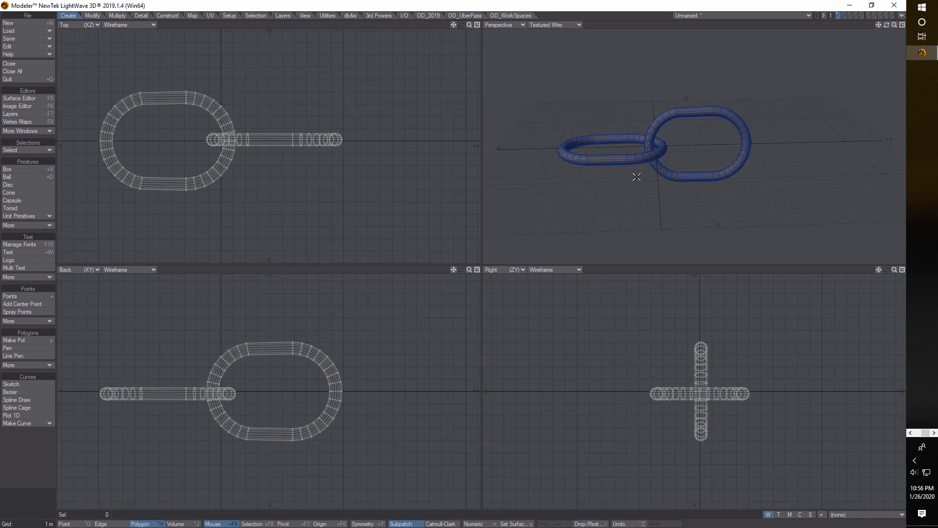
{"action": "key", "text": "quotedbl"}
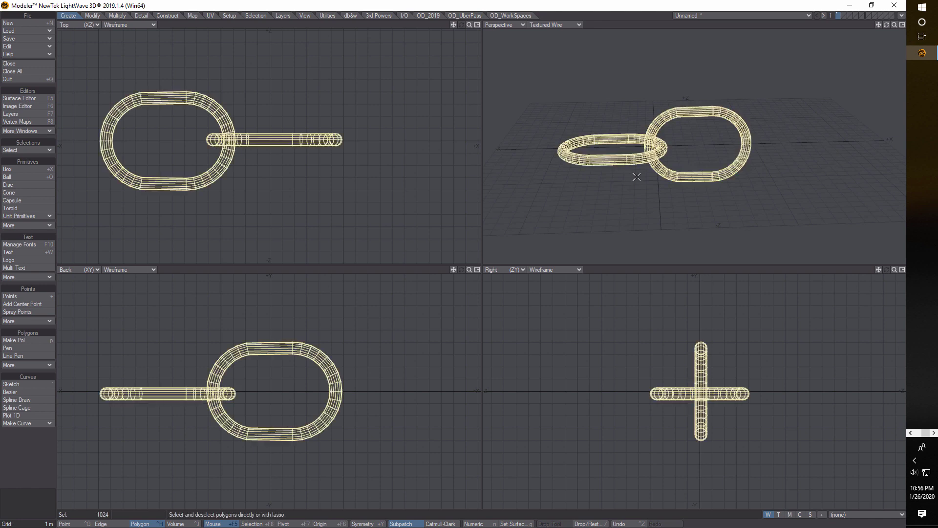
{"action": "key", "text": "t"}
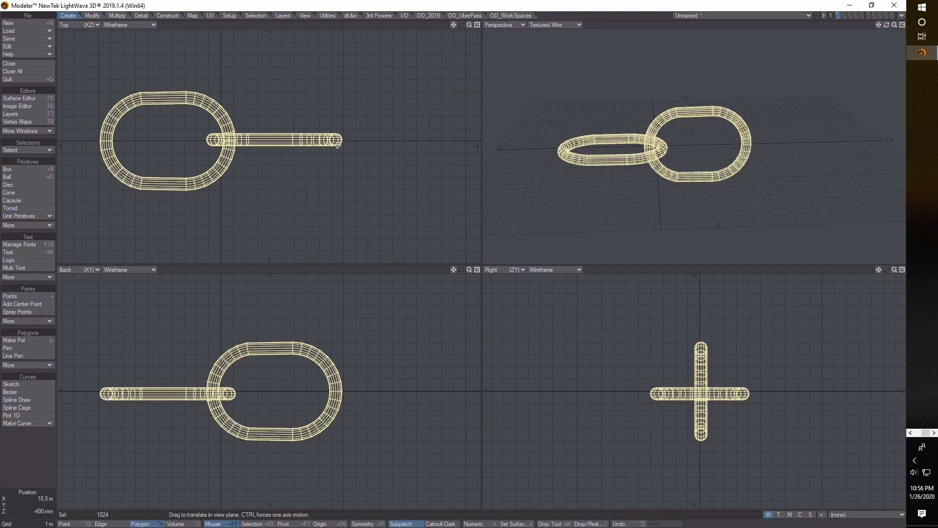
{"action": "left_click_drag", "start_coordinate": [298, 140], "coordinate": [510, 140], "text": "ctrl"}
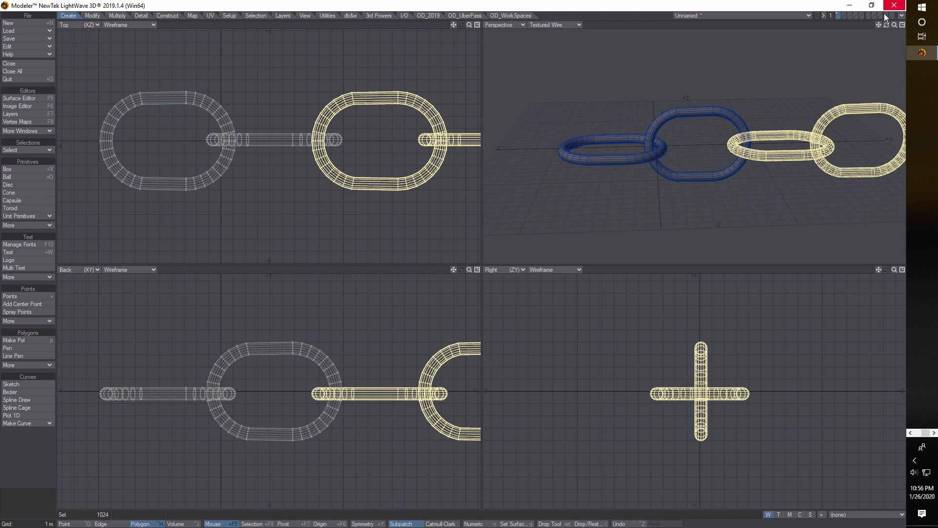
{"action": "left_click_drag", "start_coordinate": [886, 25], "coordinate": [865, 40]}
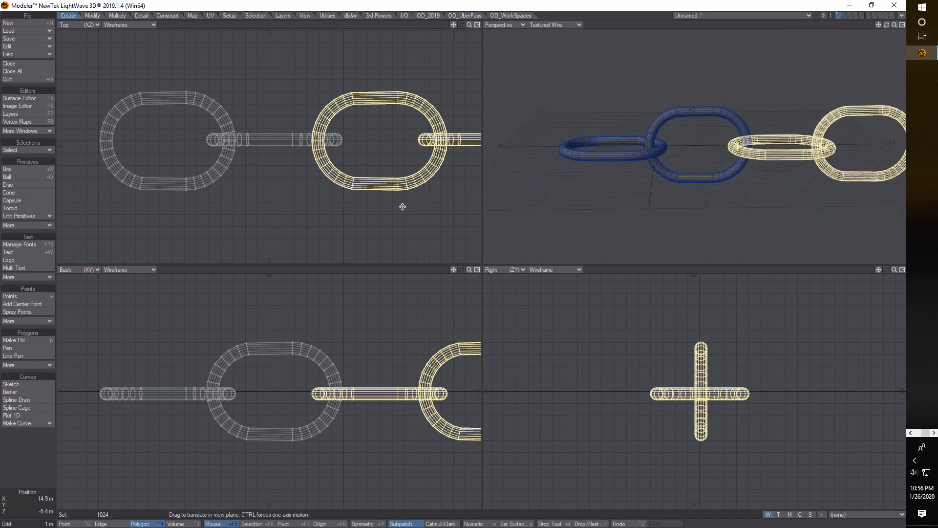
{"action": "key", "text": "Return"}
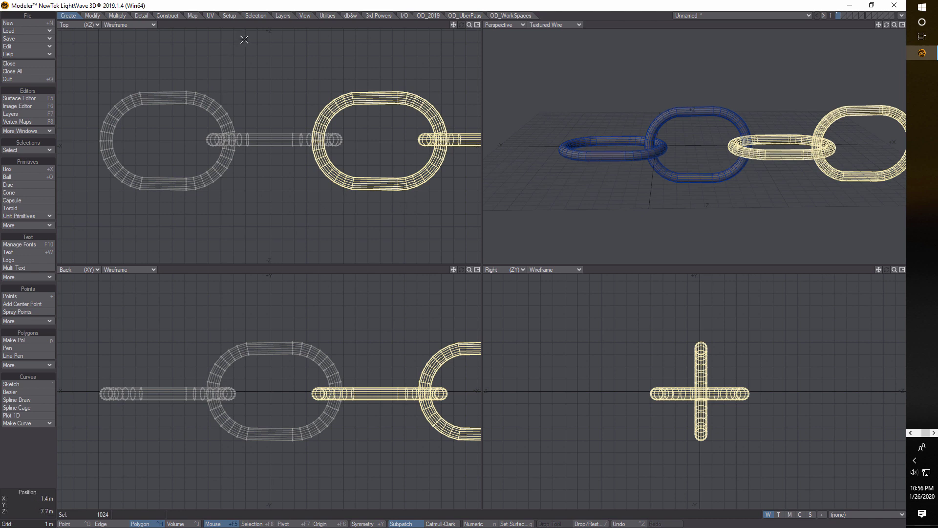
{"action": "key", "text": "/"}
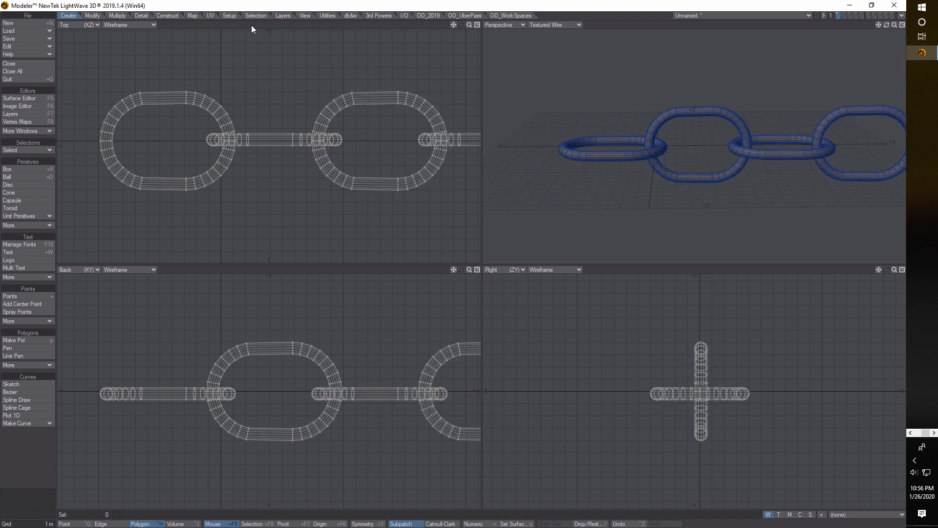
{"action": "key", "text": "F2"}
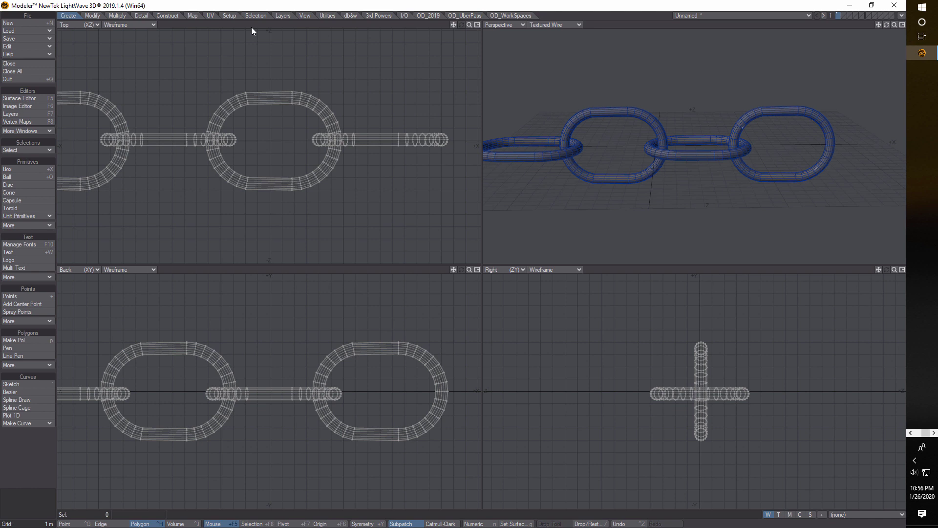
- Duplicate the four-link chain about 35 m along +X to form an interlocked eight-link chain, and center it
{"action": "key", "text": "quotedbl"}
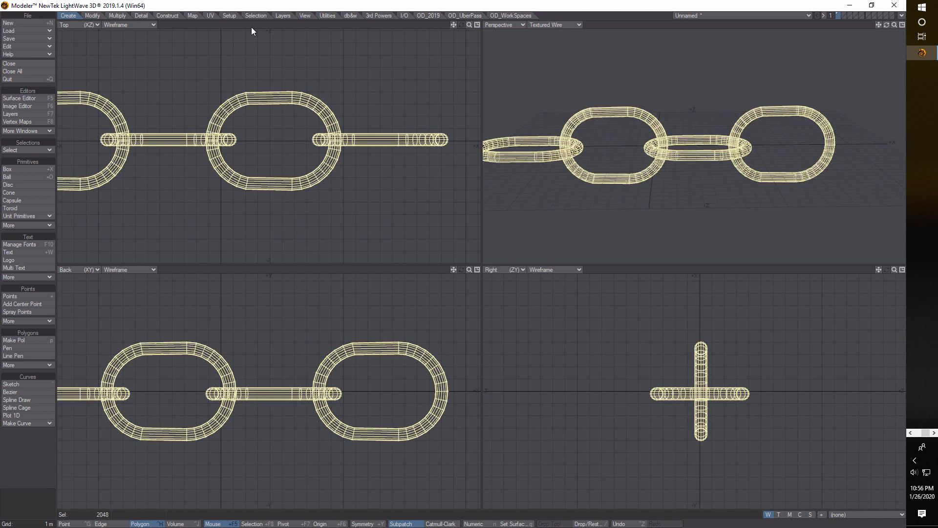
{"action": "key", "text": "t"}
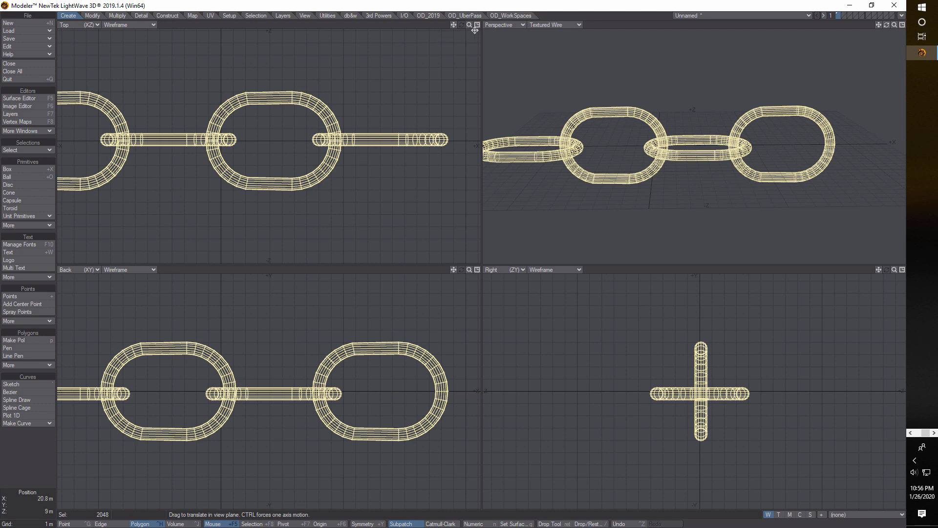
{"action": "left_click_drag", "start_coordinate": [470, 28], "coordinate": [438, 152]}
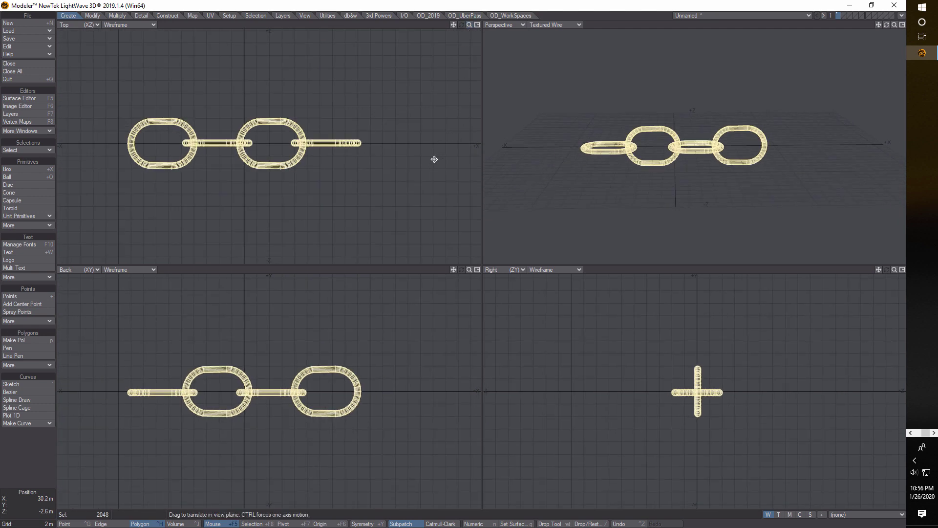
{"action": "left_click_drag", "start_coordinate": [333, 143], "coordinate": [551, 143]}
{"action": "left_click_drag", "start_coordinate": [886, 25], "coordinate": [471, 135]}
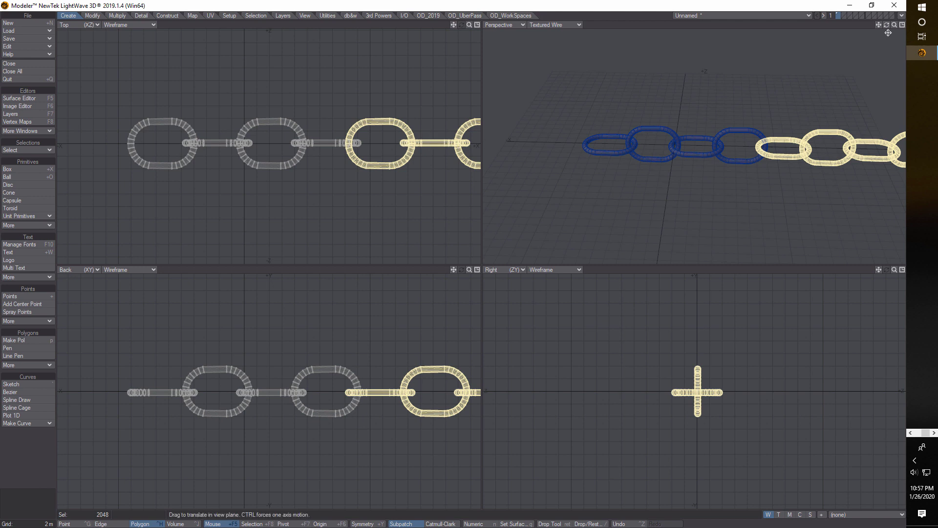
{"action": "mouse_move", "coordinate": [886, 25]}
{"action": "left_mouse_down"}
{"action": "mouse_move", "coordinate": [894, 49]}
{"action": "mouse_move", "coordinate": [845, 15]}
{"action": "mouse_move", "coordinate": [896, 17]}
{"action": "mouse_move", "coordinate": [887, 19]}
{"action": "left_mouse_up"}
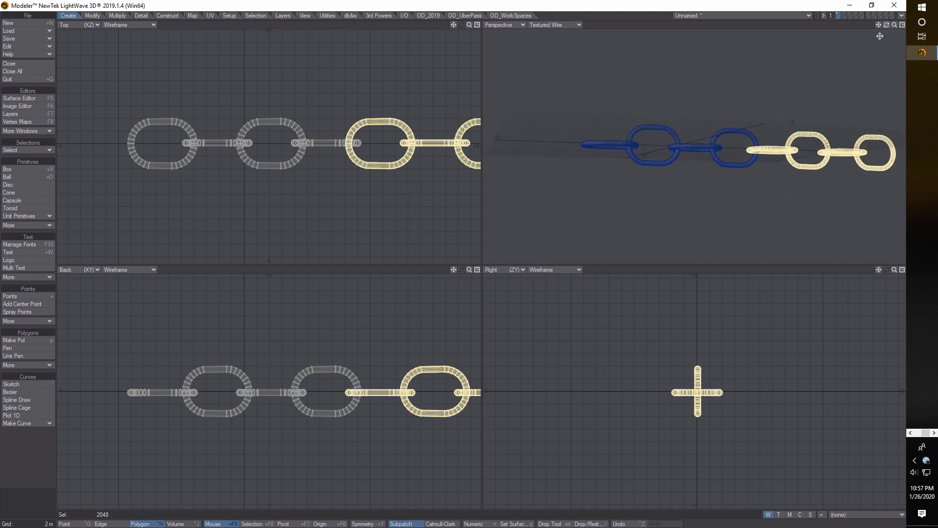
{"action": "key", "text": "Return"}
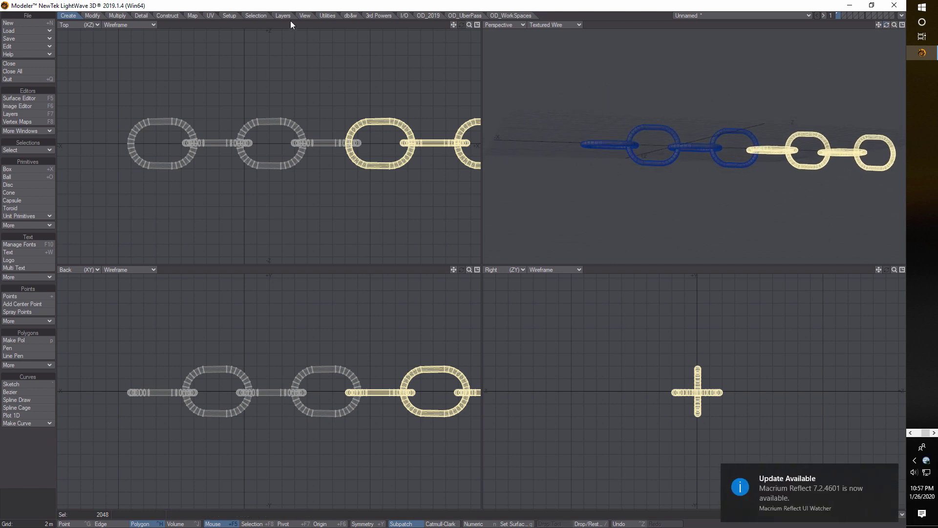
{"action": "key", "text": "/"}
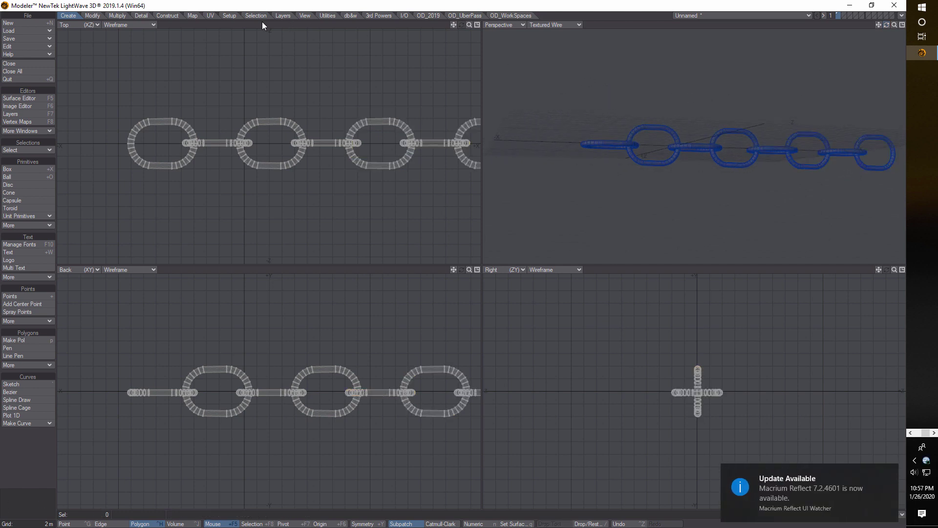
{"action": "key", "text": "a"}
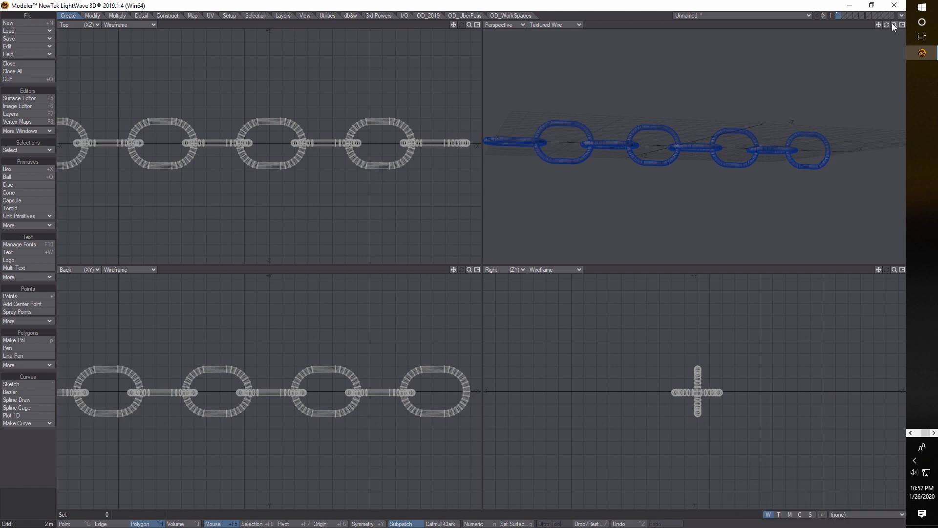
- Paste a copy of the eight-link chain into the second layer
{"action": "left_click_drag", "start_coordinate": [893, 25], "coordinate": [849, 30]}
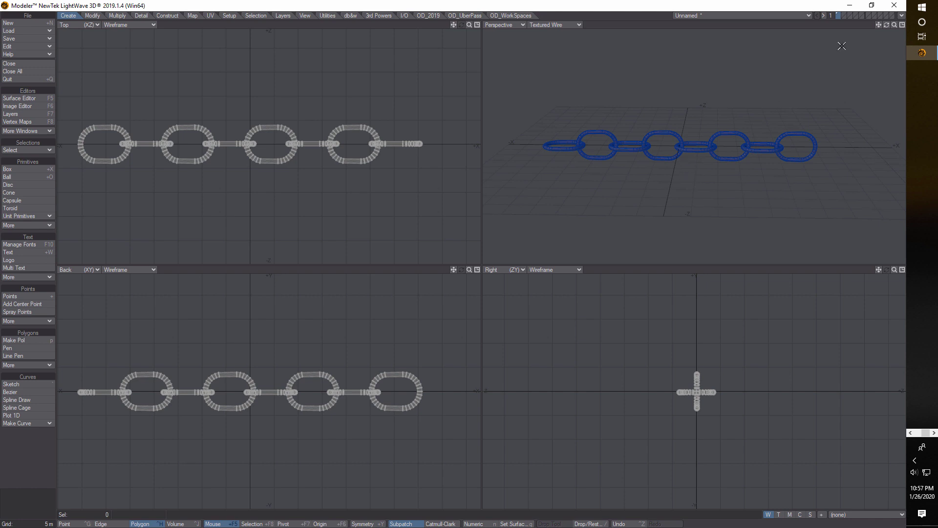
{"action": "left_click", "coordinate": [843, 14]}
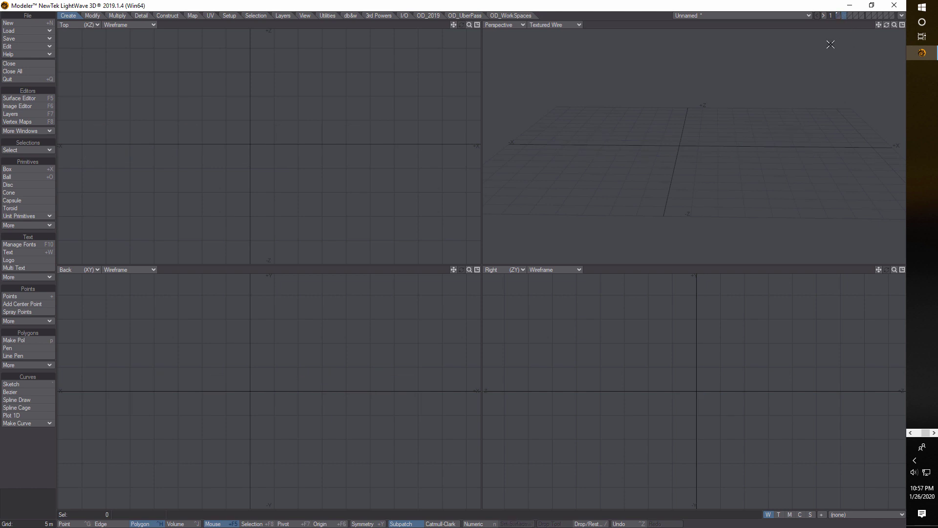
{"action": "key", "text": "ctrl+v"}
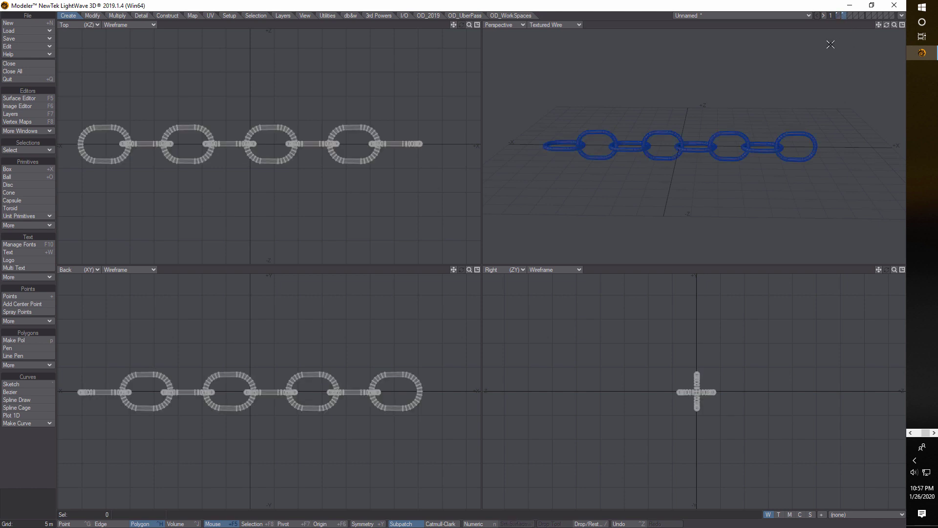
- Delete the chain from the first layer and show the second layer's chain as a background reference
{"action": "left_click", "coordinate": [839, 13]}
{"action": "key", "text": "Delete"}
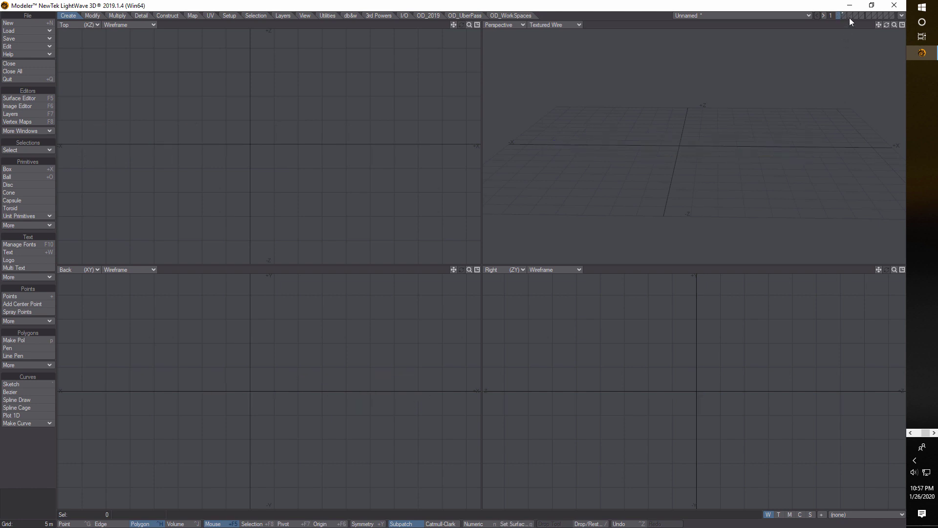
{"action": "left_click", "coordinate": [845, 16]}
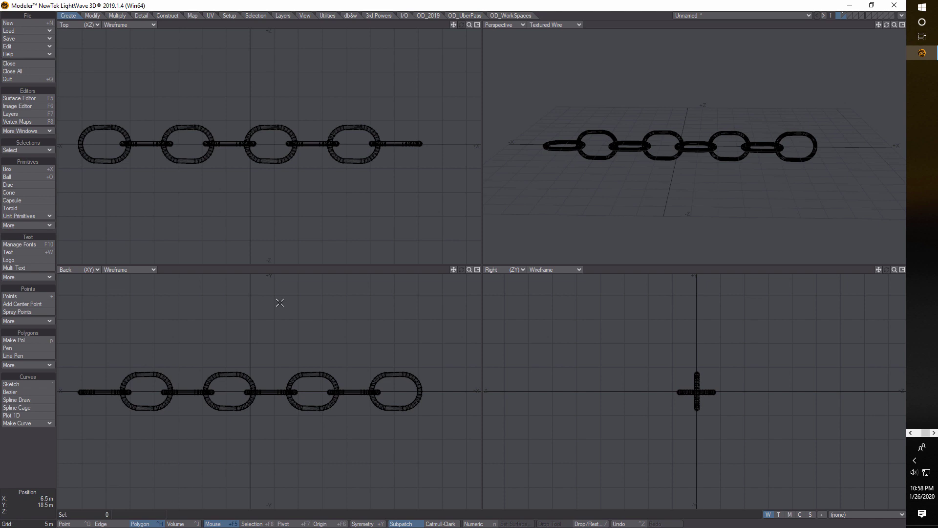
- Create a flat box in the Back view spanning the chain's full length, with eight segments along X and its lower edge on the centerline
{"action": "left_click", "coordinate": [30, 169]}
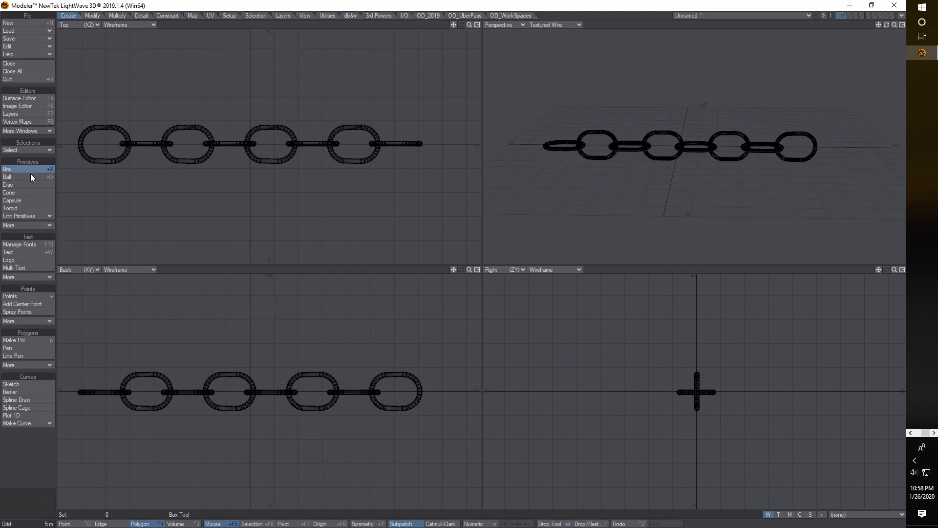
{"action": "left_click_drag", "start_coordinate": [80, 342], "coordinate": [423, 392]}
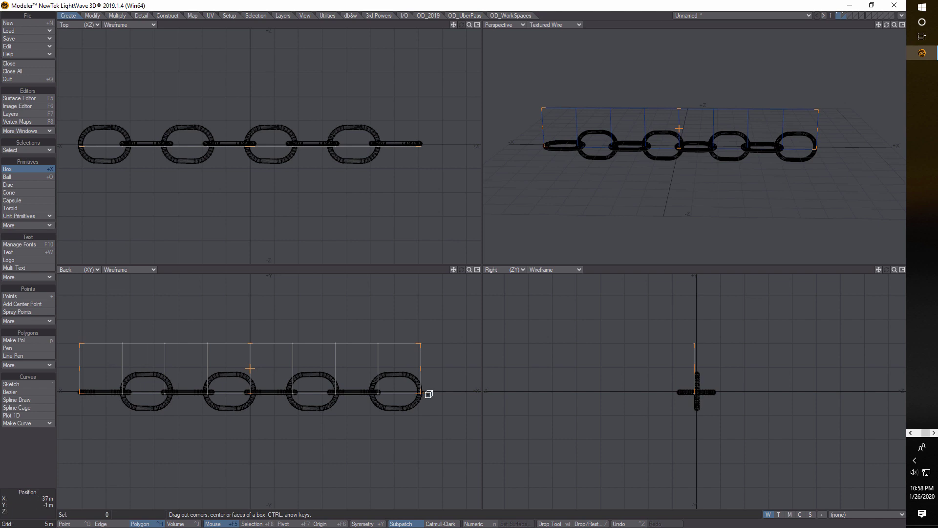
{"action": "key", "text": "Left"}
{"action": "key", "text": "Left"}
{"action": "key", "text": "Left"}
{"action": "key", "text": "Left"}
{"action": "key", "text": "Left"}
{"action": "key", "text": "Left"}
{"action": "key", "text": "Left"}
{"action": "key", "text": "Right"}
{"action": "key", "text": "Right"}
{"action": "key", "text": "Right"}
{"action": "key", "text": "Right"}
{"action": "key", "text": "Right"}
{"action": "key", "text": "Right"}
{"action": "key", "text": "Right"}
{"action": "left_click_drag", "start_coordinate": [253, 368], "coordinate": [252, 365]}
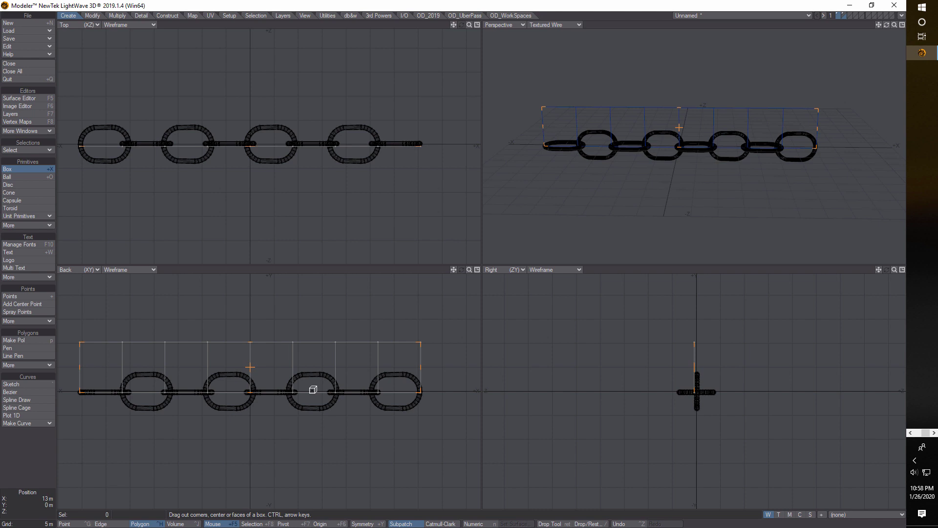
{"action": "key", "text": "Return"}
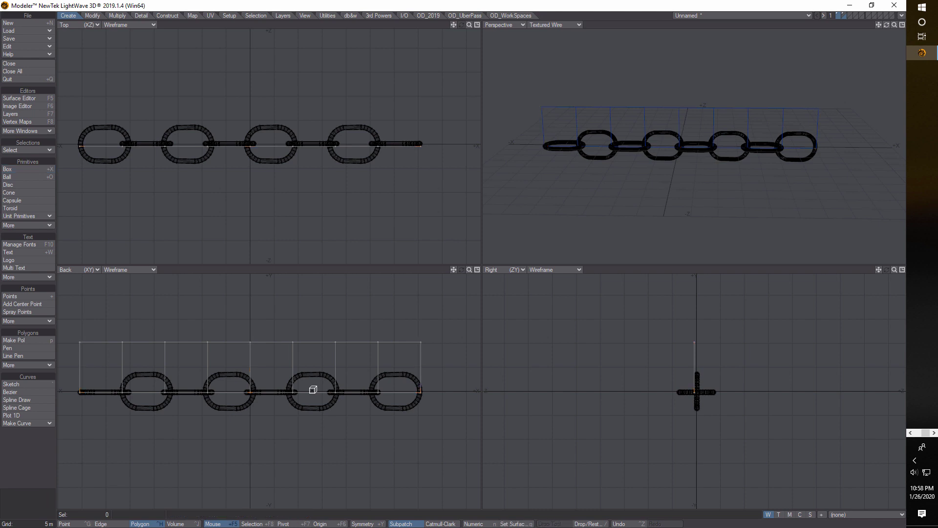
- Delete the upper row of the box's points, leaving only the row along the chain
{"action": "left_click", "coordinate": [73, 524]}
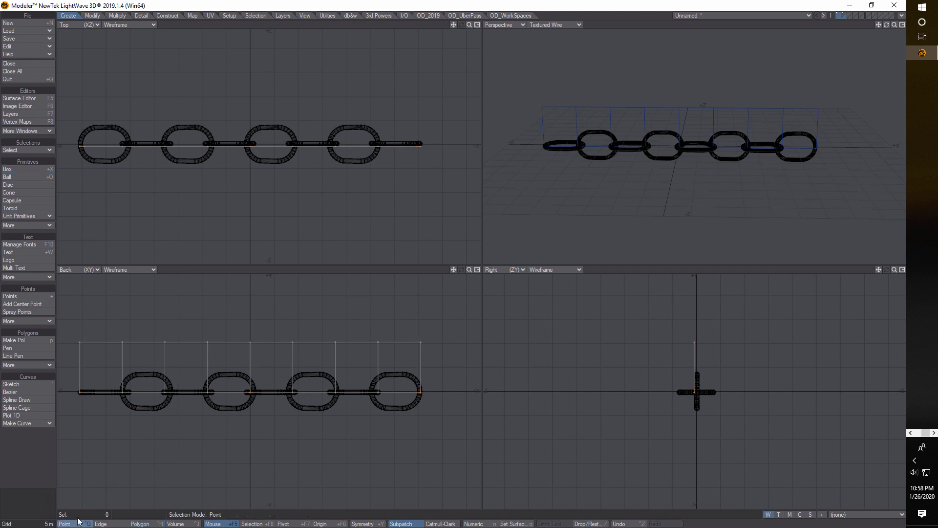
{"action": "mouse_move", "coordinate": [440, 326]}
{"action": "right_mouse_down"}
{"action": "mouse_move", "coordinate": [77, 318]}
{"action": "mouse_move", "coordinate": [104, 361]}
{"action": "mouse_move", "coordinate": [368, 357]}
{"action": "mouse_move", "coordinate": [439, 323]}
{"action": "right_mouse_up"}
{"action": "key", "text": "Delete"}
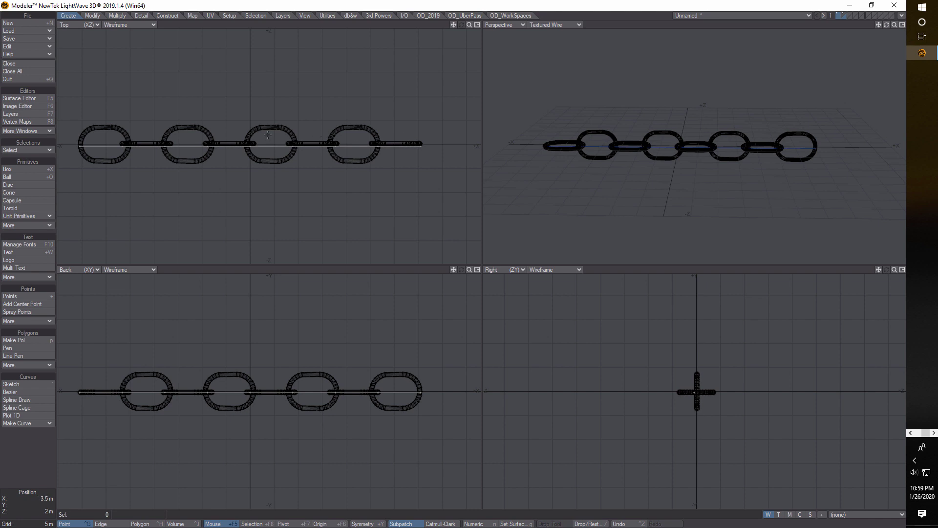
- Move the remaining row of points in the Top view onto the chain's centerline
{"action": "key", "text": "t"}
{"action": "left_click_drag", "start_coordinate": [250, 146], "coordinate": [250, 144]}
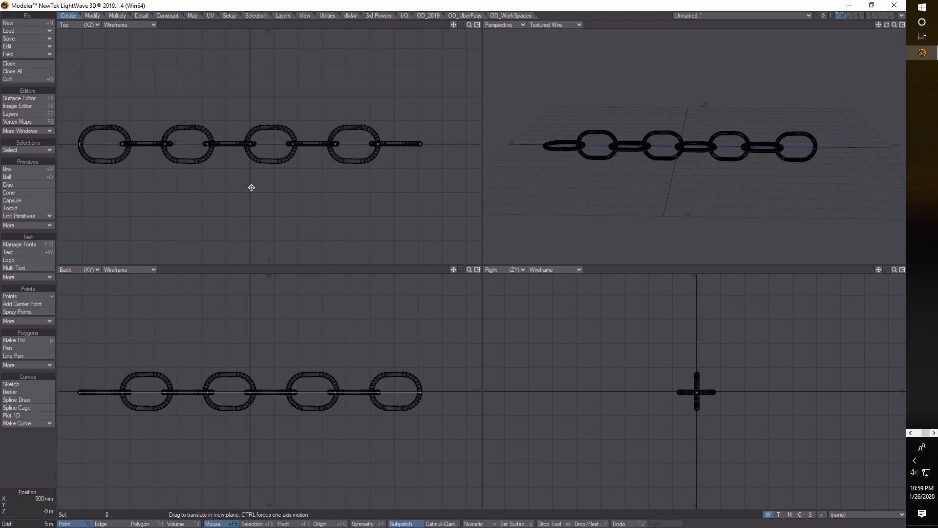
{"action": "key", "text": "Return"}
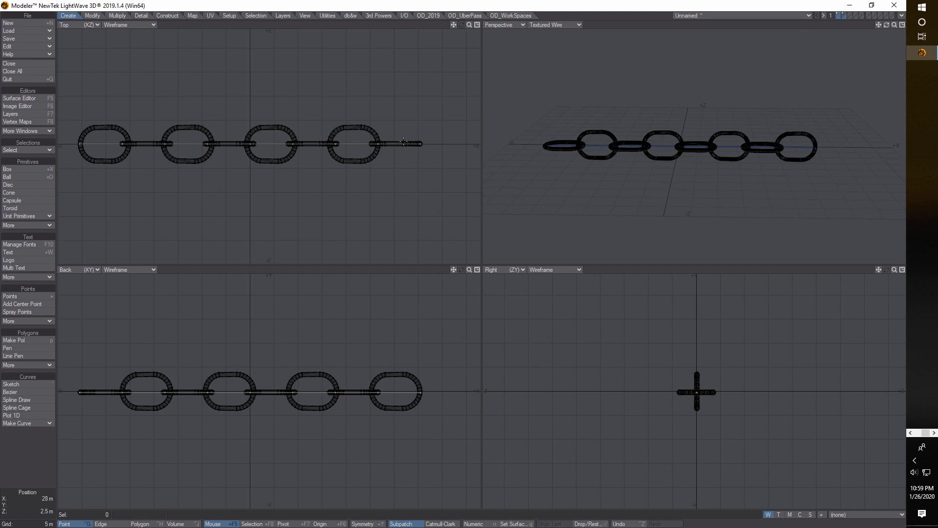
- Create a weight map named Weight with an initial value of 100% on all points of the row
{"action": "mouse_move", "coordinate": [442, 126]}
{"action": "right_mouse_down"}
{"action": "mouse_move", "coordinate": [414, 103]}
{"action": "mouse_move", "coordinate": [122, 87]}
{"action": "mouse_move", "coordinate": [75, 188]}
{"action": "mouse_move", "coordinate": [434, 149]}
{"action": "right_mouse_up"}
{"action": "left_click", "coordinate": [903, 516]}
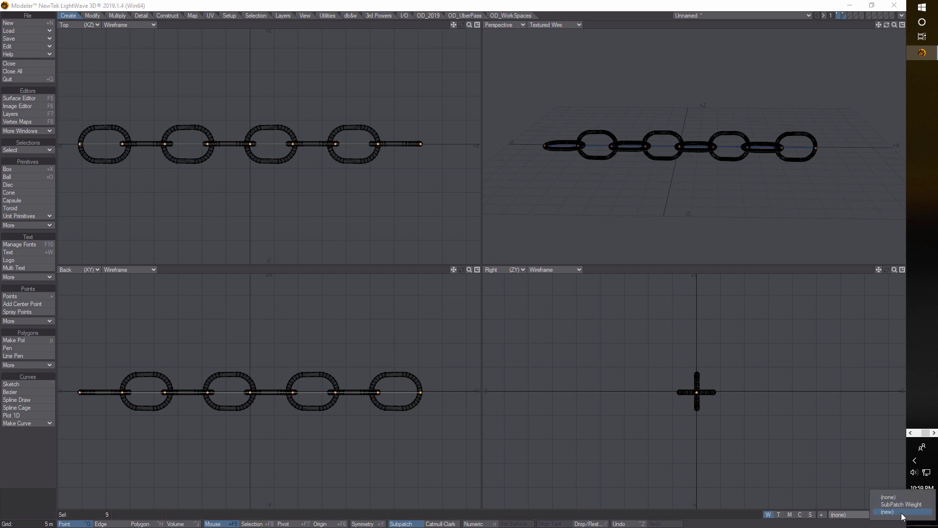
{"action": "left_click", "coordinate": [887, 504]}
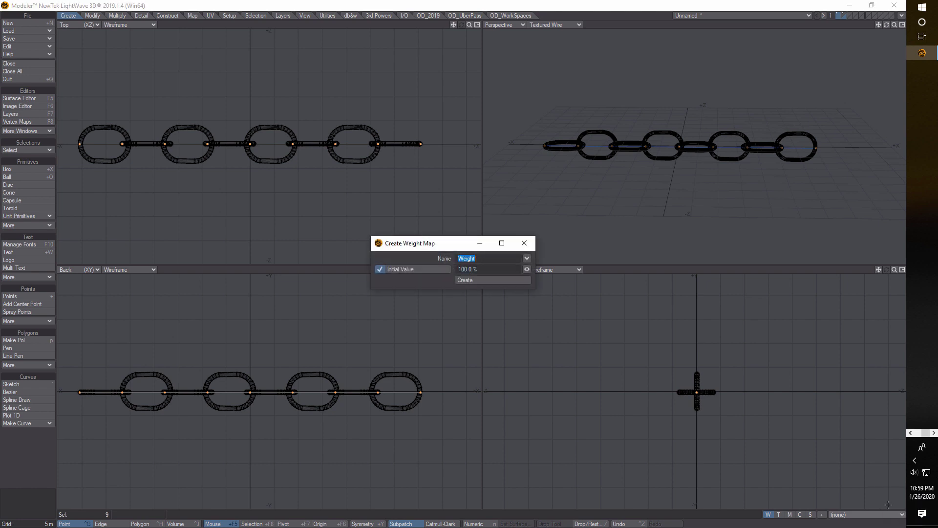
{"action": "left_click", "coordinate": [485, 280]}
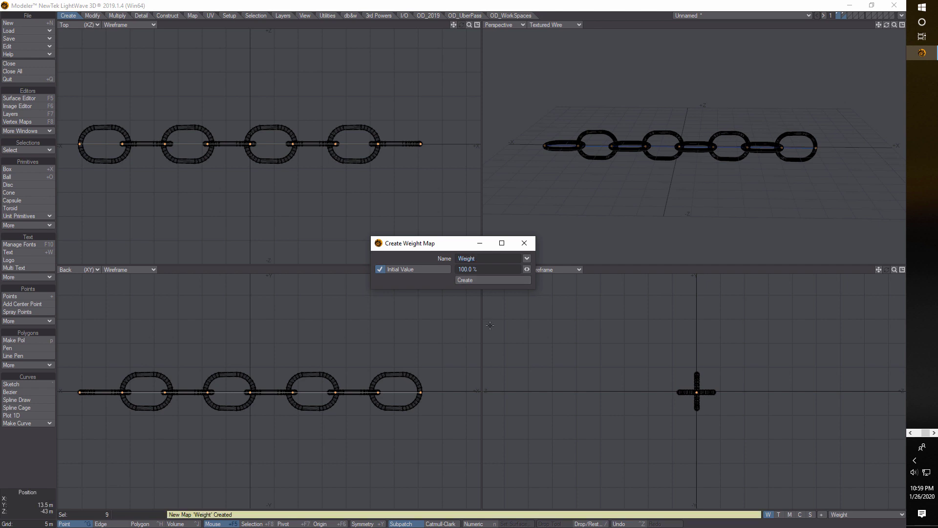
{"action": "left_click", "coordinate": [525, 243]}
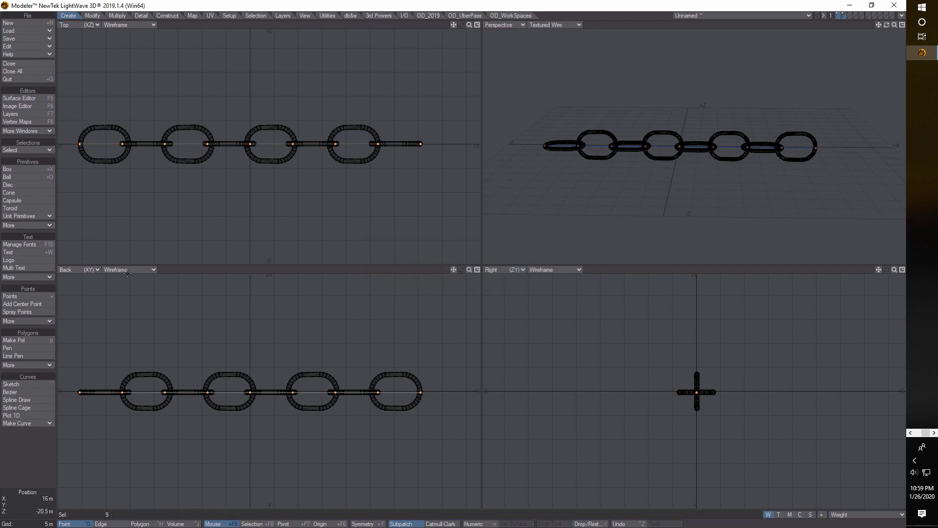
- Set the Weight map value of only the row's +X end point to 0%
{"action": "key", "text": "/"}
{"action": "mouse_move", "coordinate": [433, 133]}
{"action": "right_mouse_down"}
{"action": "mouse_move", "coordinate": [421, 130]}
{"action": "mouse_move", "coordinate": [413, 141]}
{"action": "mouse_move", "coordinate": [420, 159]}
{"action": "mouse_move", "coordinate": [432, 132]}
{"action": "right_mouse_up"}
{"action": "left_click", "coordinate": [195, 15]}
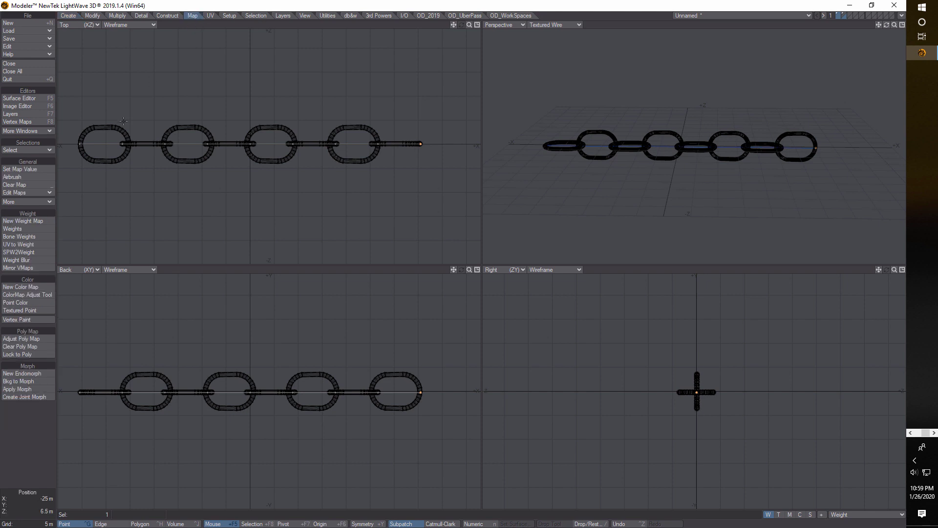
{"action": "left_click", "coordinate": [19, 169]}
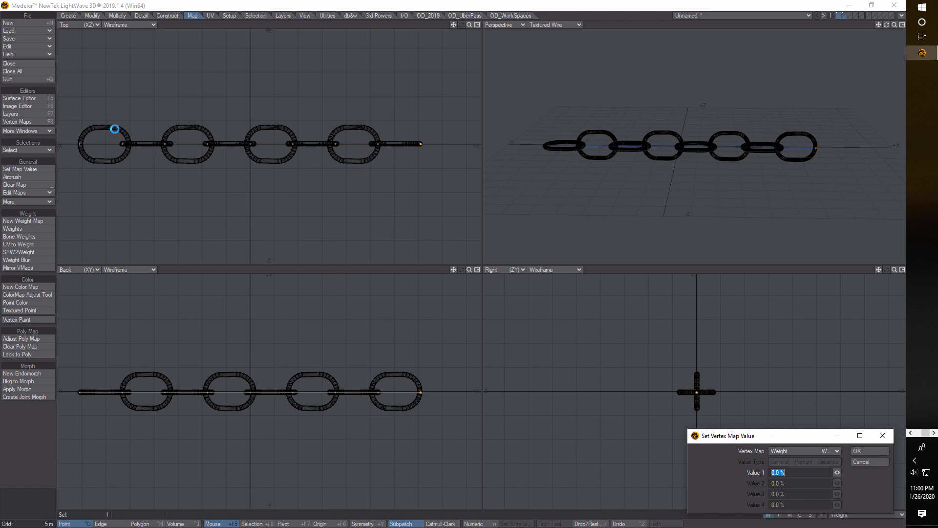
{"action": "left_click", "coordinate": [870, 453]}
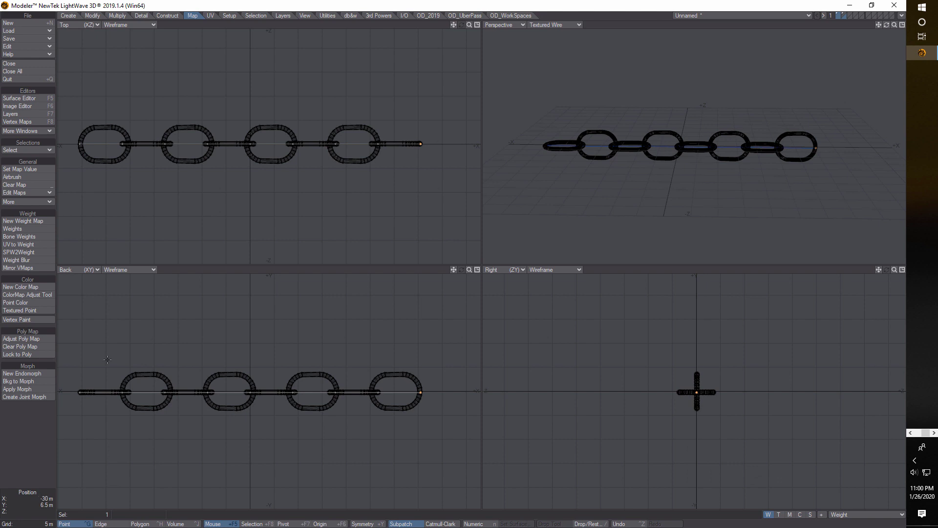
{"action": "left_click", "coordinate": [30, 498]}
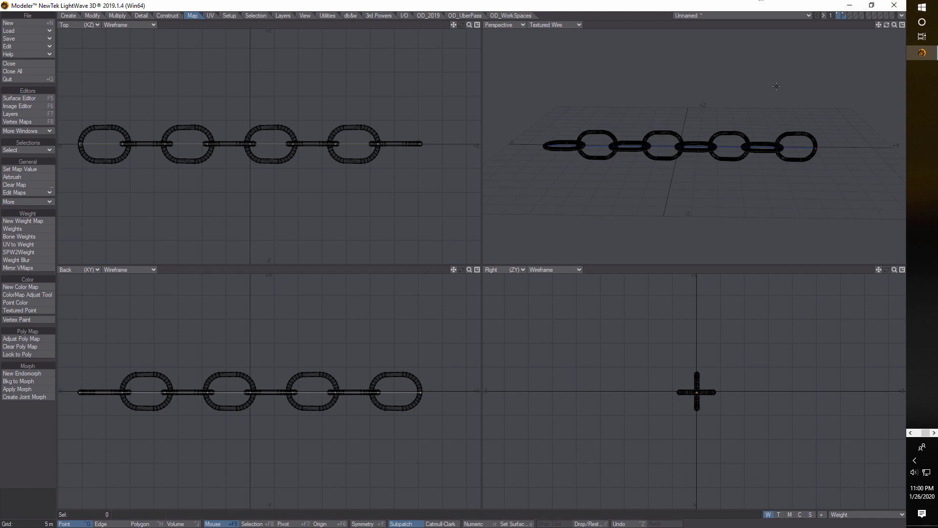
- Name the first layer "chain" and the second layer "links"
{"action": "key", "text": "F7"}
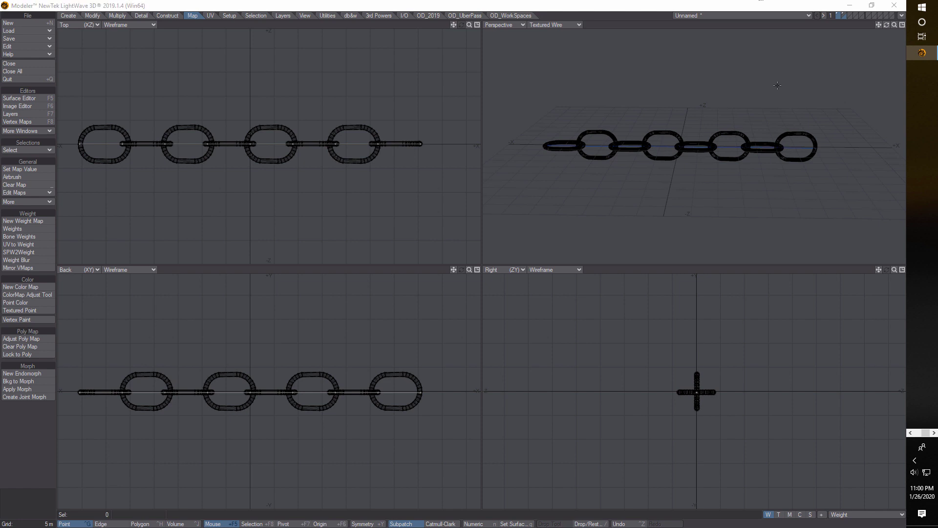
{"action": "left_click", "coordinate": [420, 234]}
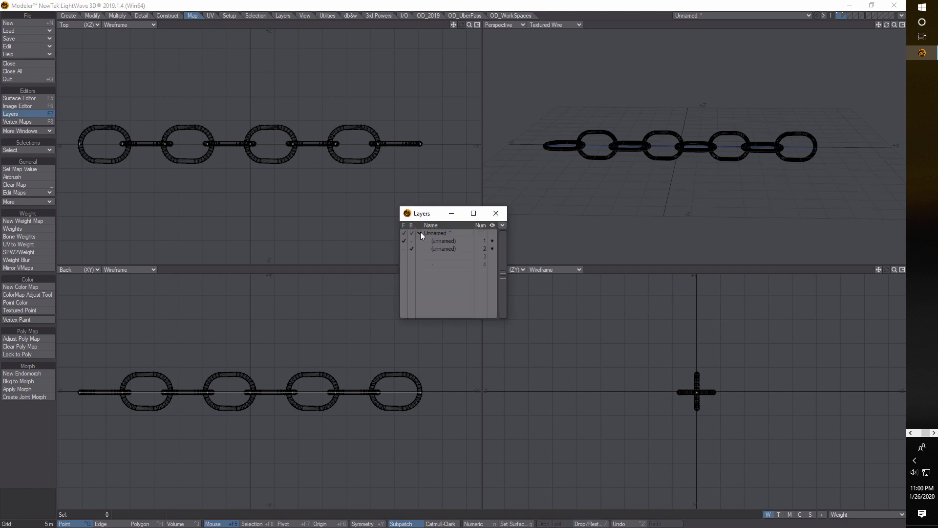
{"action": "double_click", "coordinate": [435, 239]}
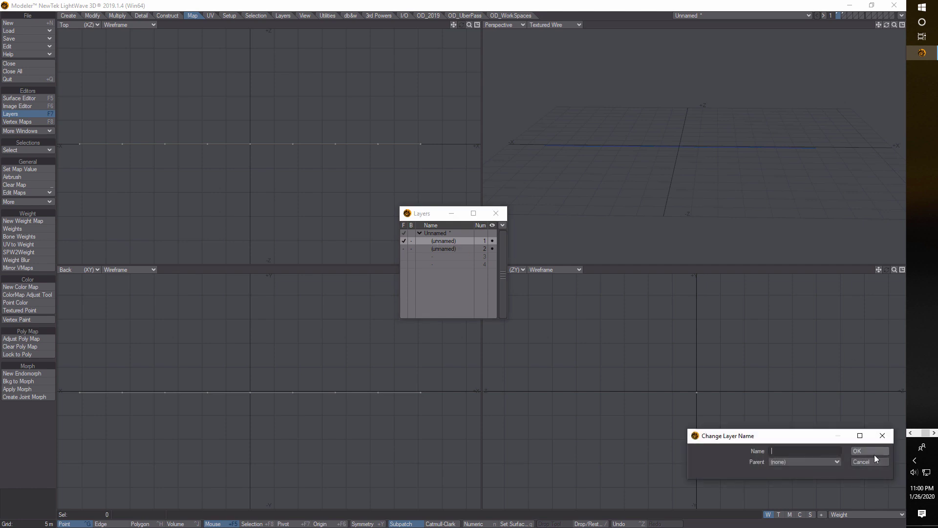
{"action": "type", "text": "chain"}
{"action": "left_click", "coordinate": [873, 452]}
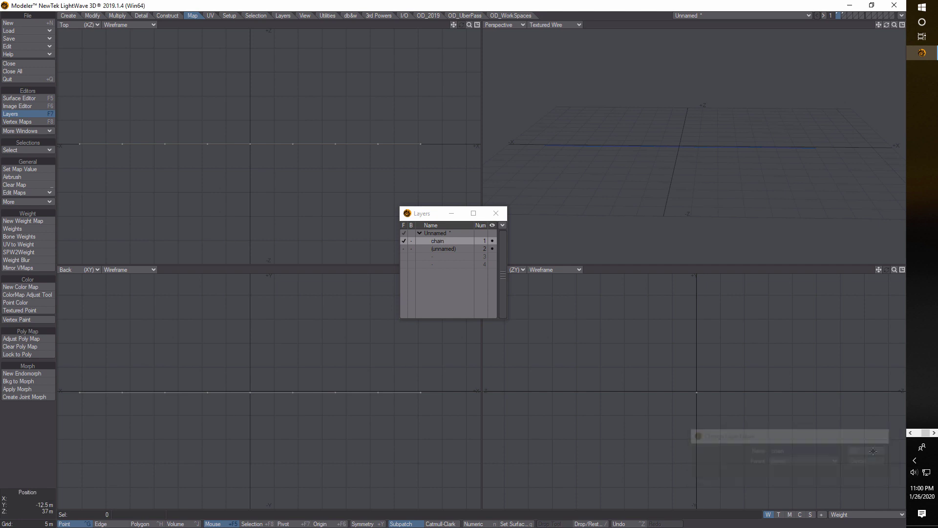
{"action": "double_click", "coordinate": [453, 249]}
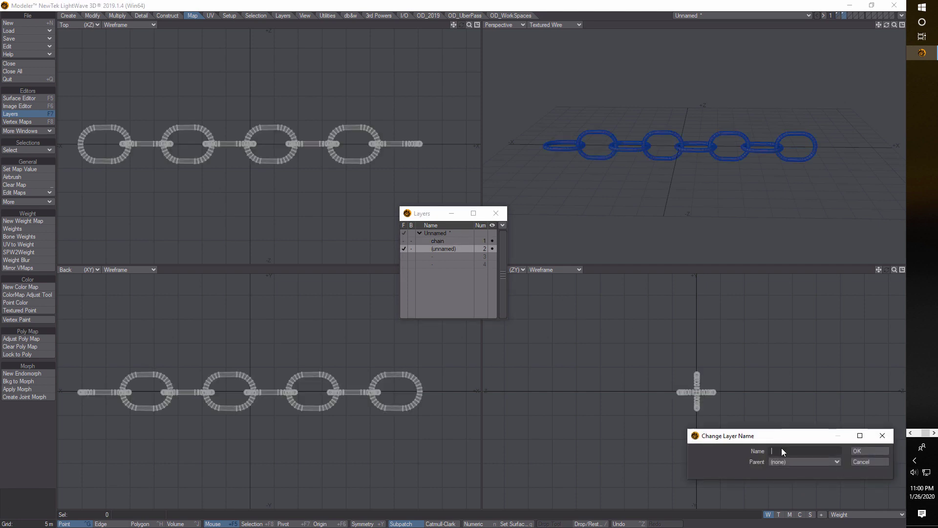
{"action": "type", "text": "lin"}
{"action": "left_click", "coordinate": [868, 450]}
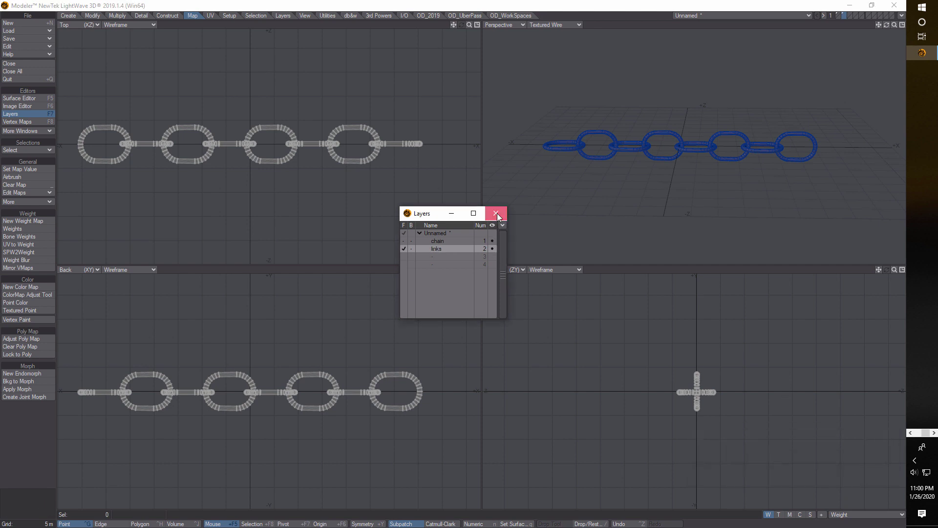
{"action": "left_click", "coordinate": [496, 213]}
- Save the object as chain8 in the Objects folder
{"action": "left_click", "coordinate": [21, 37]}
{"action": "left_click", "coordinate": [22, 36]}
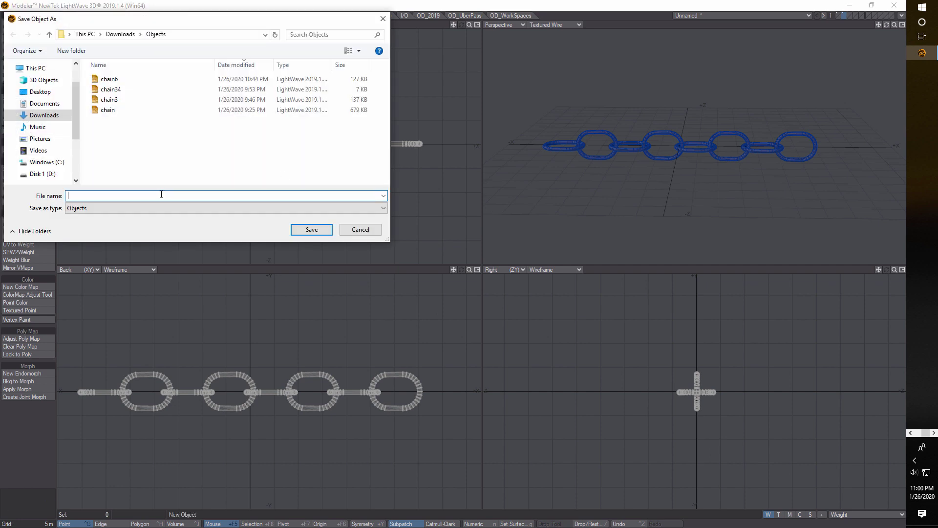
{"action": "type", "text": "chain"}
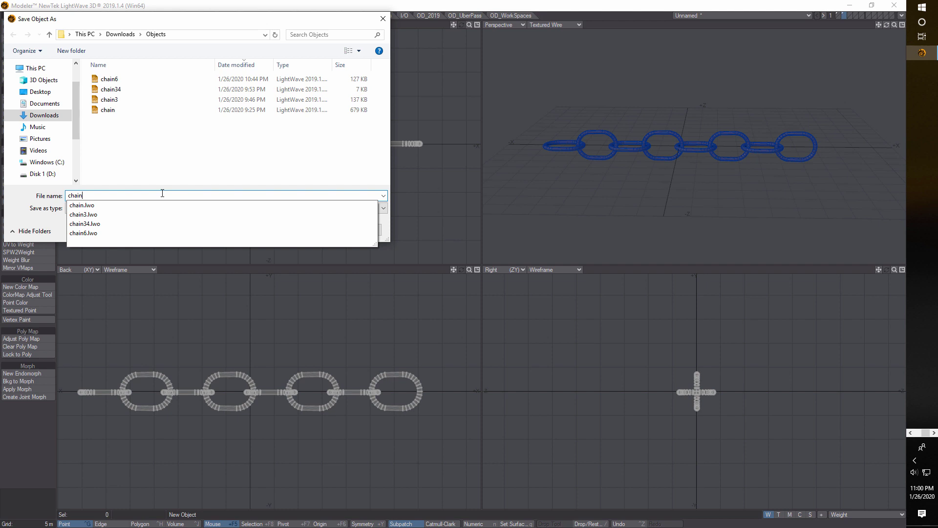
{"action": "type", "text": "8"}
{"action": "left_click", "coordinate": [316, 229]}
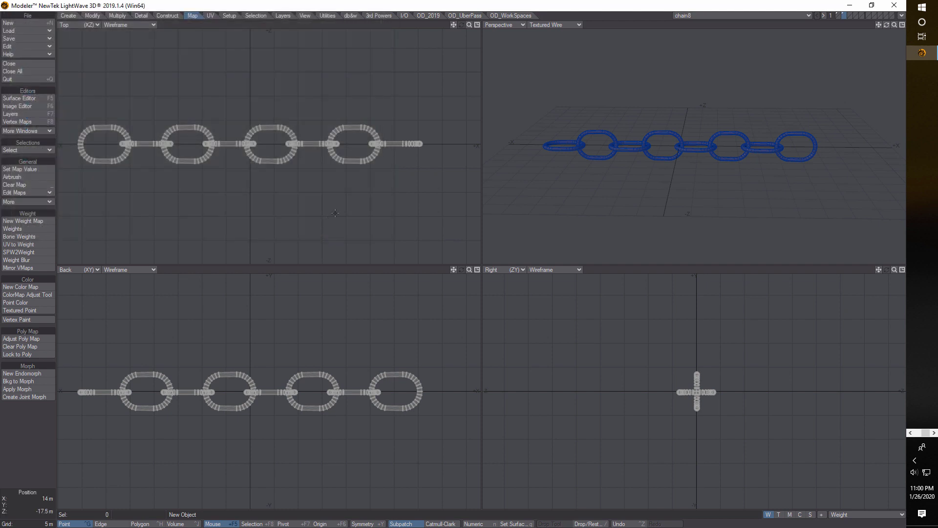
- Send the chain8 object to LightWave Layout and frame the chain closely in the Perspective view
{"action": "left_click", "coordinate": [901, 16]}
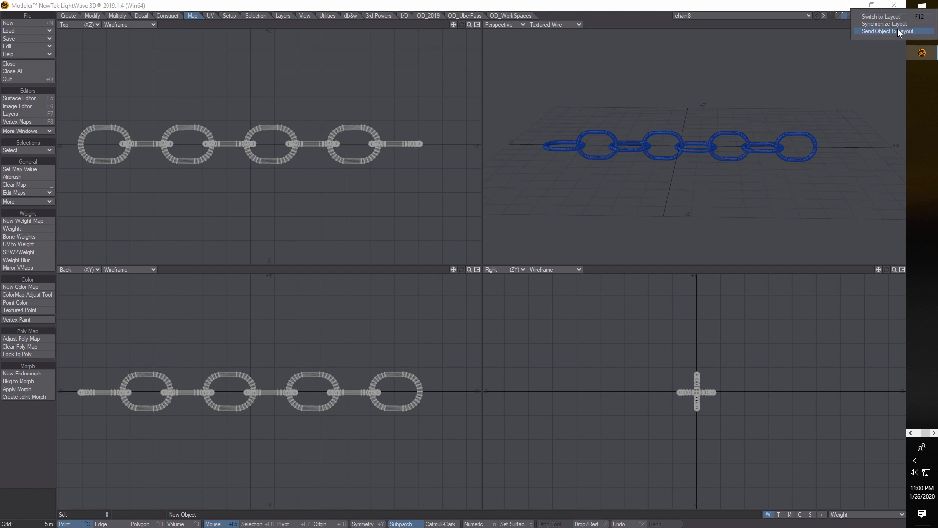
{"action": "left_click", "coordinate": [898, 31]}
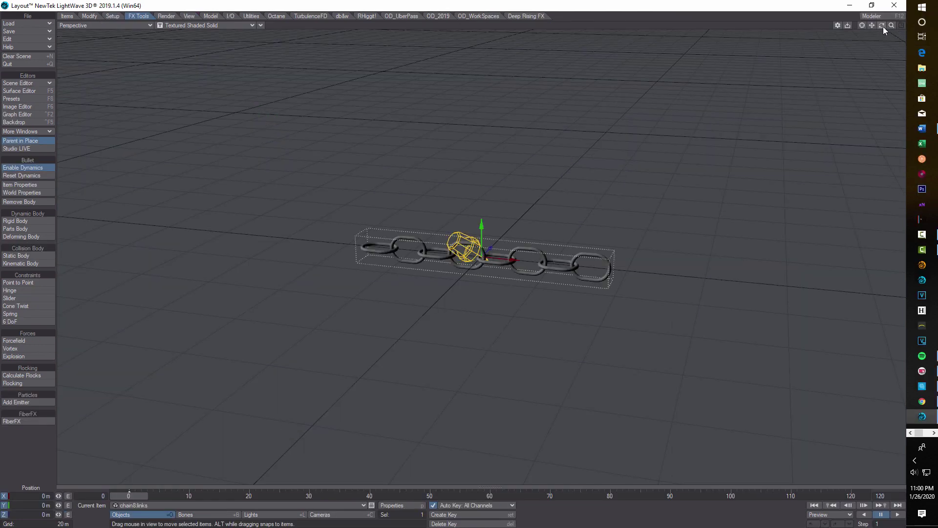
{"action": "mouse_move", "coordinate": [889, 26]}
{"action": "left_mouse_down"}
{"action": "mouse_move", "coordinate": [877, 31]}
{"action": "mouse_move", "coordinate": [900, 21]}
{"action": "mouse_move", "coordinate": [879, 26]}
{"action": "left_mouse_up"}
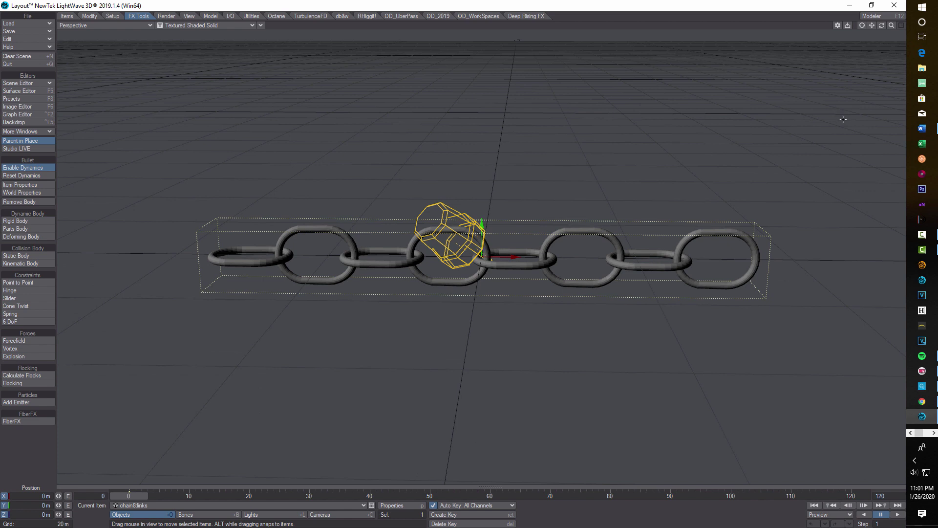
- Enable smoothing on chain8's Default surface
{"action": "left_click", "coordinate": [41, 92]}
{"action": "left_click", "coordinate": [770, 461]}
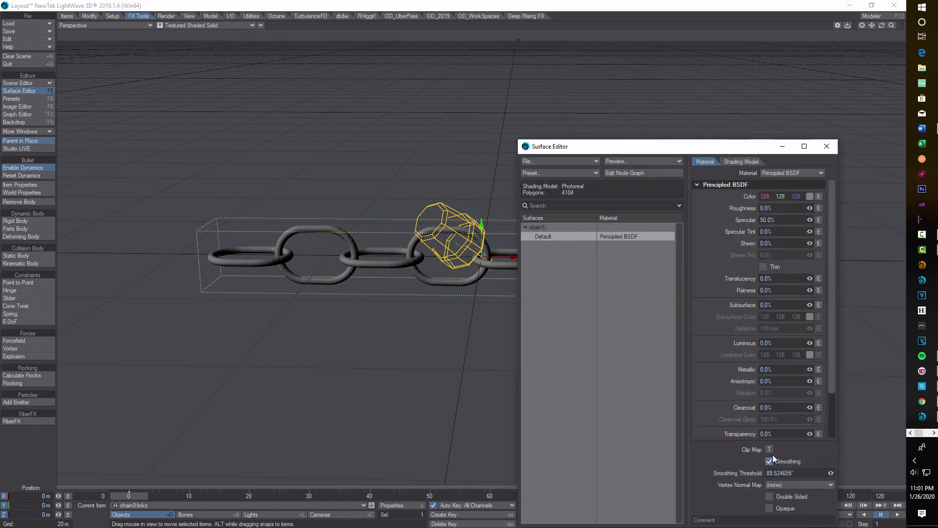
{"action": "left_click", "coordinate": [826, 148]}
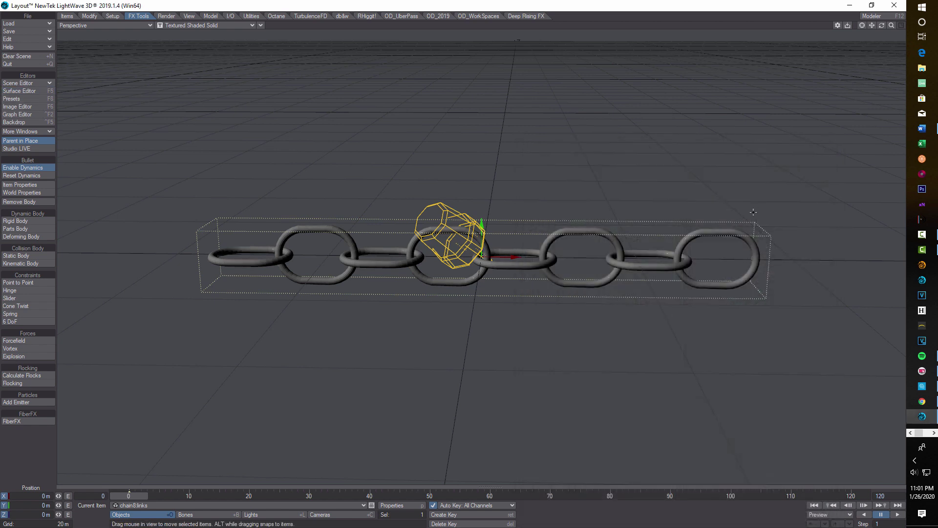
- Make the chain8:chain item a deforming dynamic body and open its Bullet item properties
{"action": "left_click", "coordinate": [362, 505]}
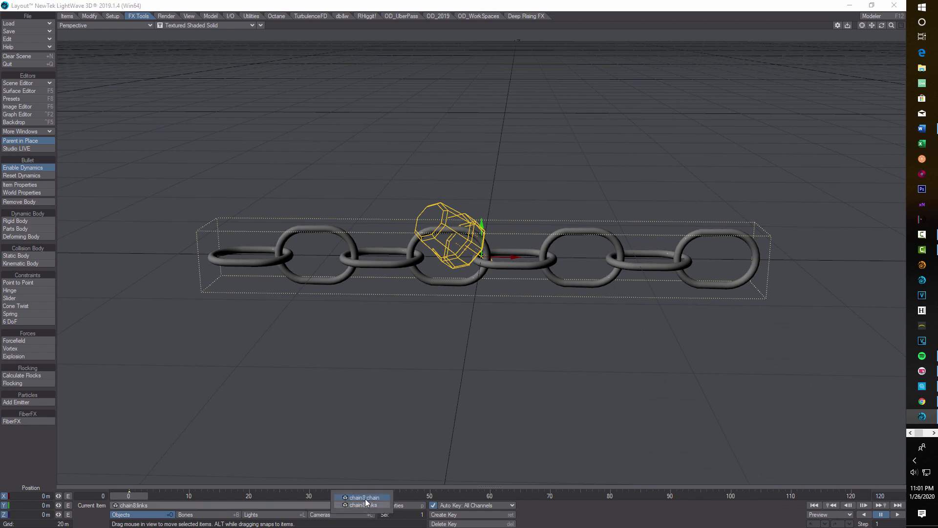
{"action": "left_click", "coordinate": [365, 498]}
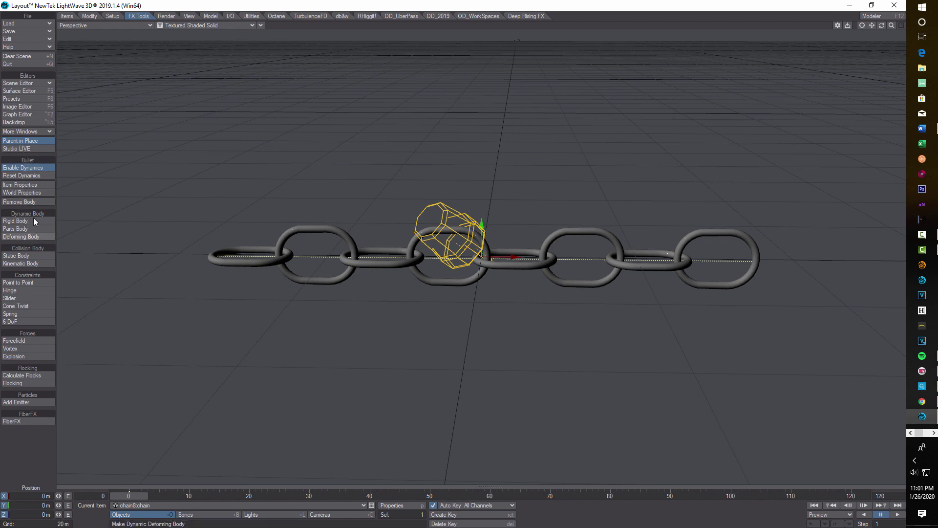
{"action": "left_click", "coordinate": [35, 189]}
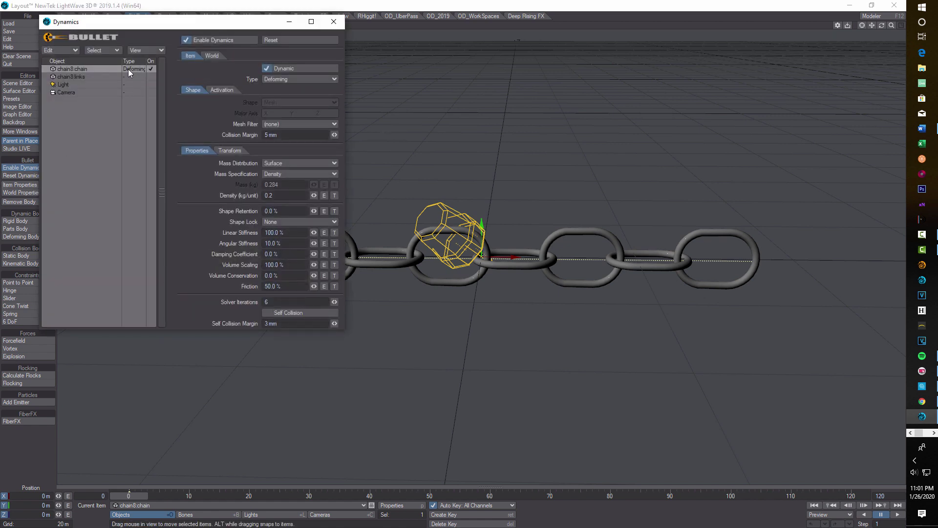
- Choose a mesh filter for the chain8:chain deforming body and preview the simulation from the timeline
{"action": "left_click", "coordinate": [150, 69]}
{"action": "left_click", "coordinate": [332, 123]}
{"action": "left_click", "coordinate": [333, 128]}
{"action": "left_click", "coordinate": [336, 24]}
{"action": "left_click", "coordinate": [898, 514]}
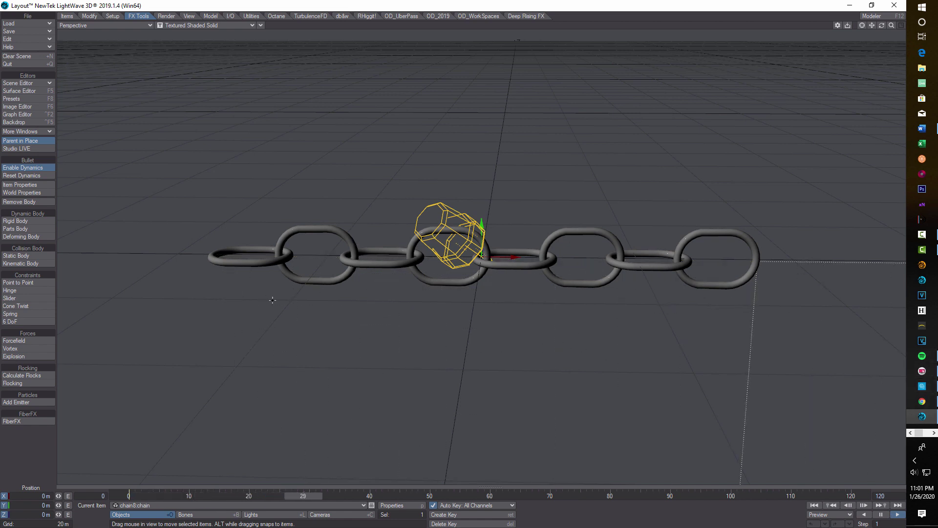
{"action": "left_click", "coordinate": [881, 515]}
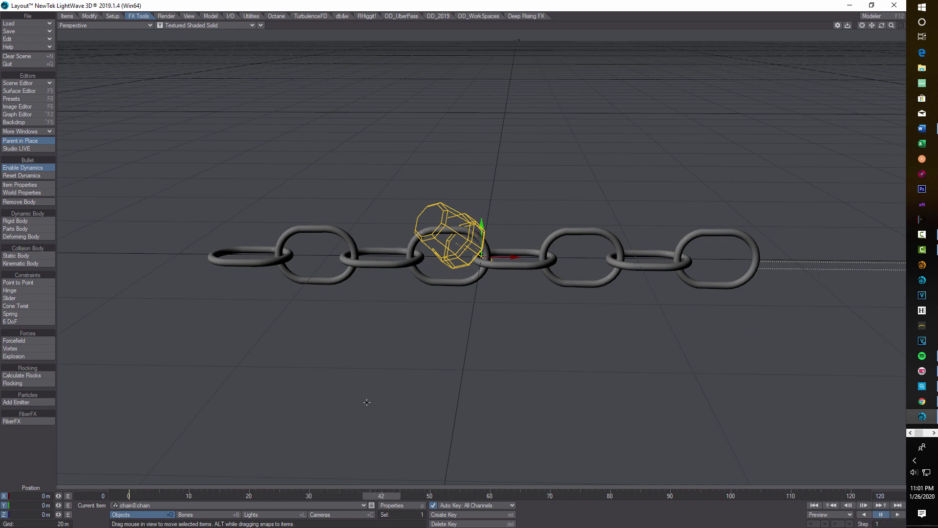
- Switch the Perspective view to VPR and play the simulation to check the chain guide's motion
{"action": "left_click", "coordinate": [242, 25]}
{"action": "left_click", "coordinate": [226, 69]}
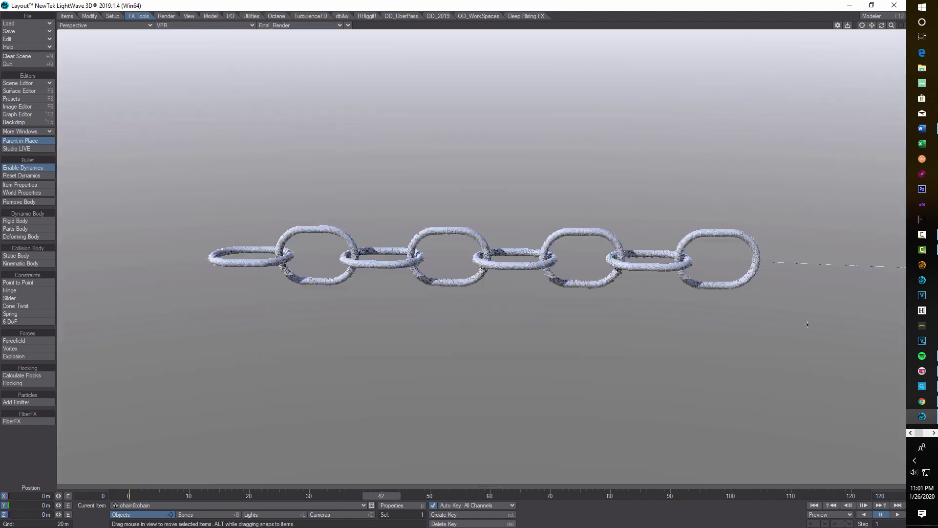
{"action": "left_click", "coordinate": [897, 516]}
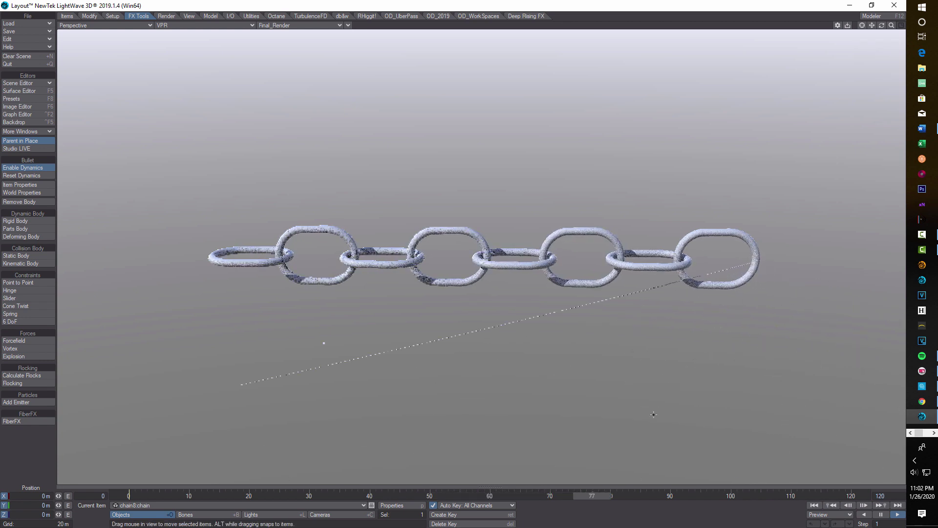
{"action": "left_click", "coordinate": [879, 515]}
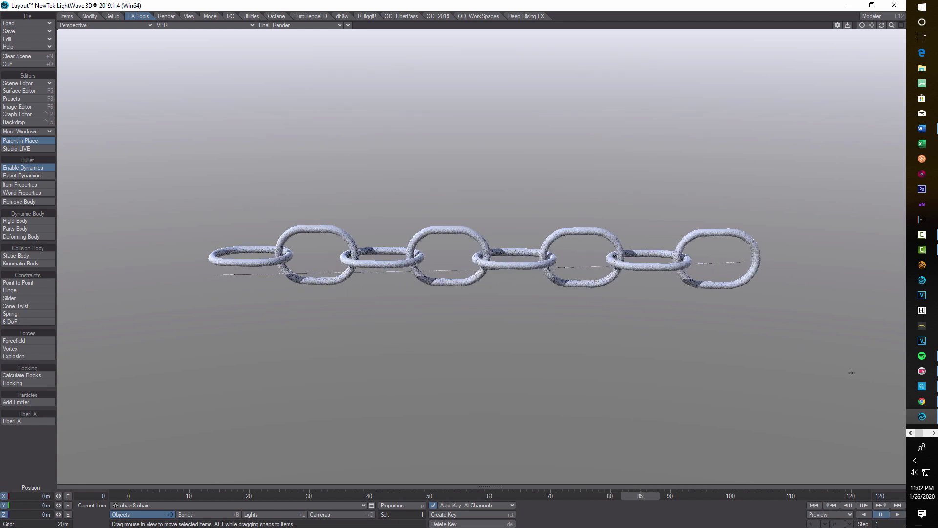
- Set the scene's last frame to 300
{"action": "left_click", "coordinate": [881, 496]}
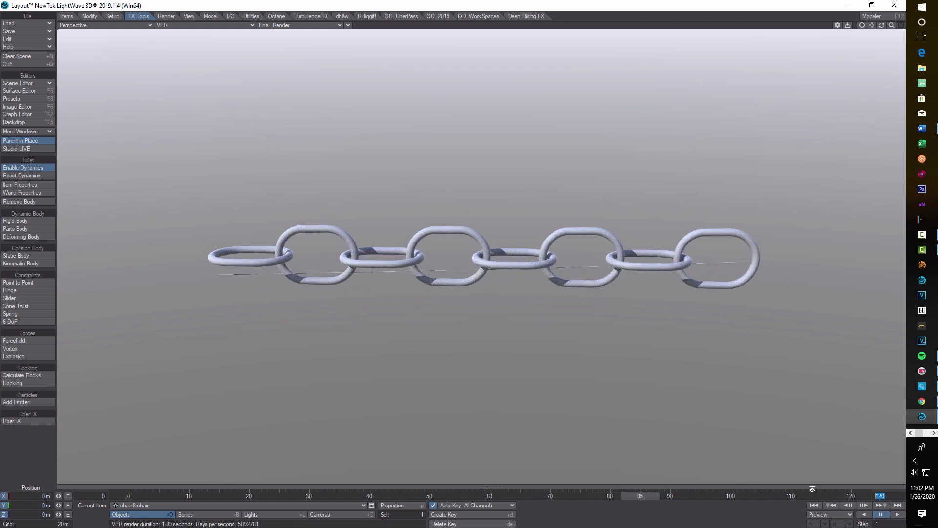
{"action": "type", "text": "300"}
{"action": "key", "text": "Return"}
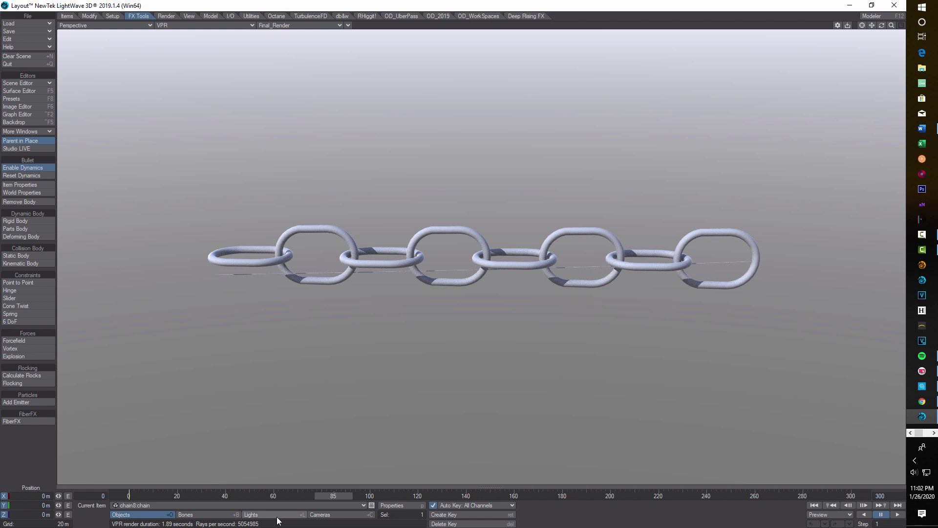
- Return the Perspective view to Textured Shaded Solid display
{"action": "left_click", "coordinate": [361, 506]}
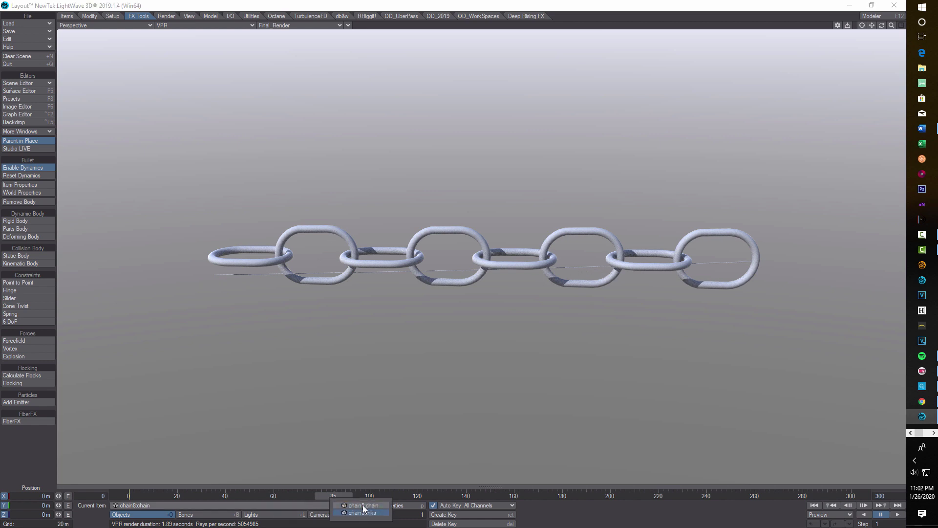
{"action": "left_click", "coordinate": [250, 26]}
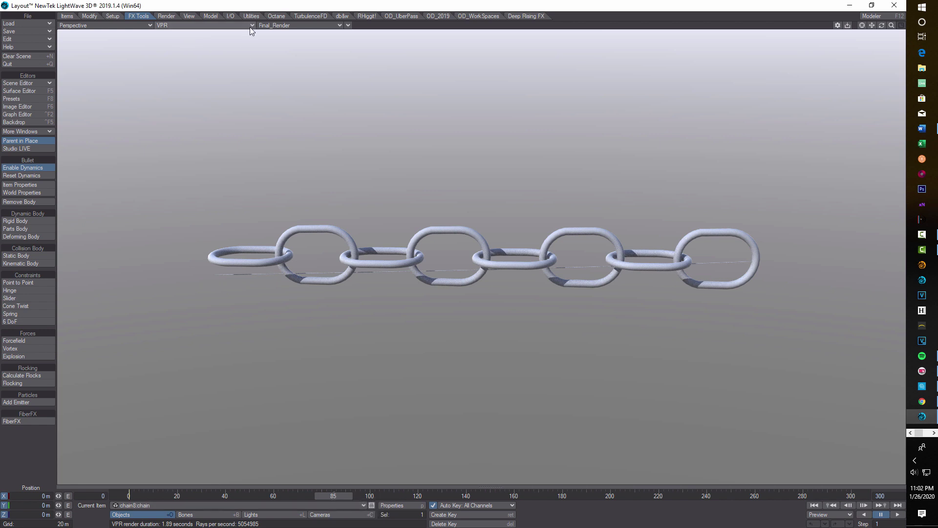
{"action": "left_click", "coordinate": [252, 23]}
{"action": "left_click", "coordinate": [239, 55]}
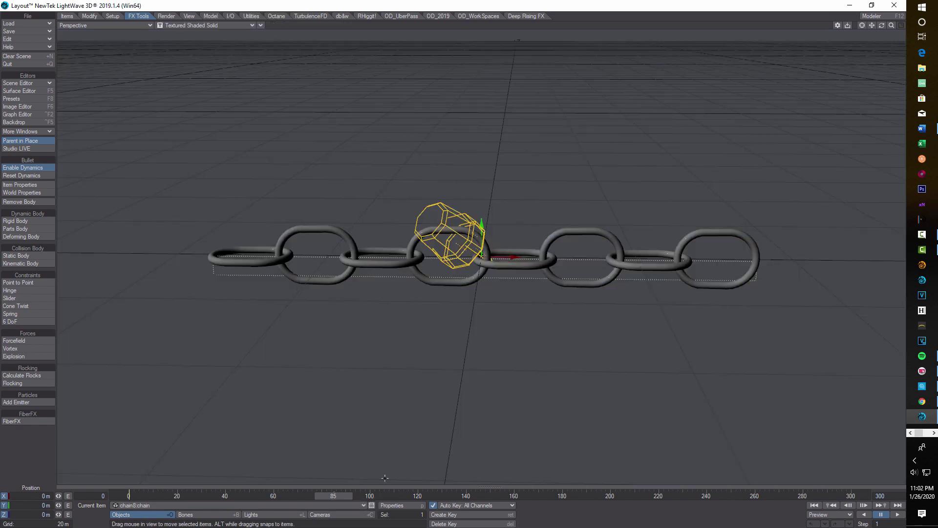
- Add a Metalink node linked to chain8:chain in the nodal displacement of the chain8:chain object
{"action": "left_click", "coordinate": [406, 508]}
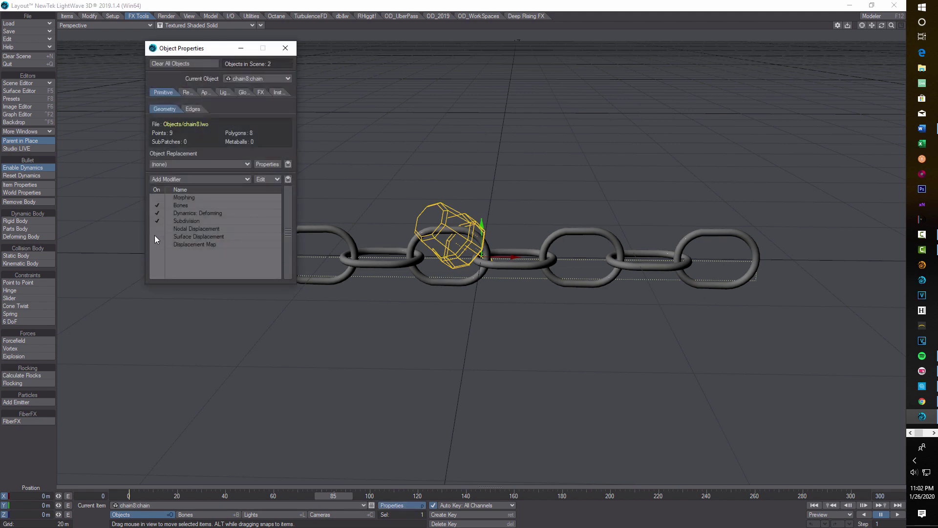
{"action": "double_click", "coordinate": [202, 228]}
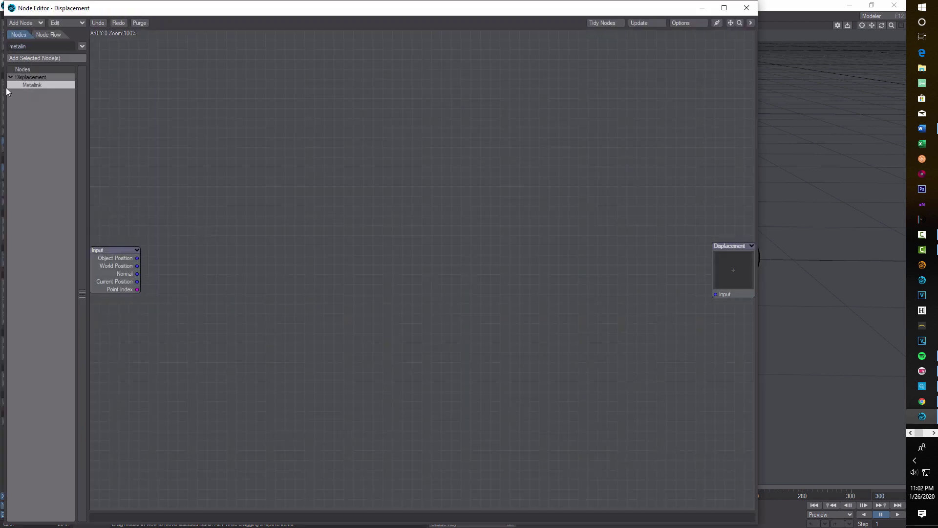
{"action": "double_click", "coordinate": [39, 86]}
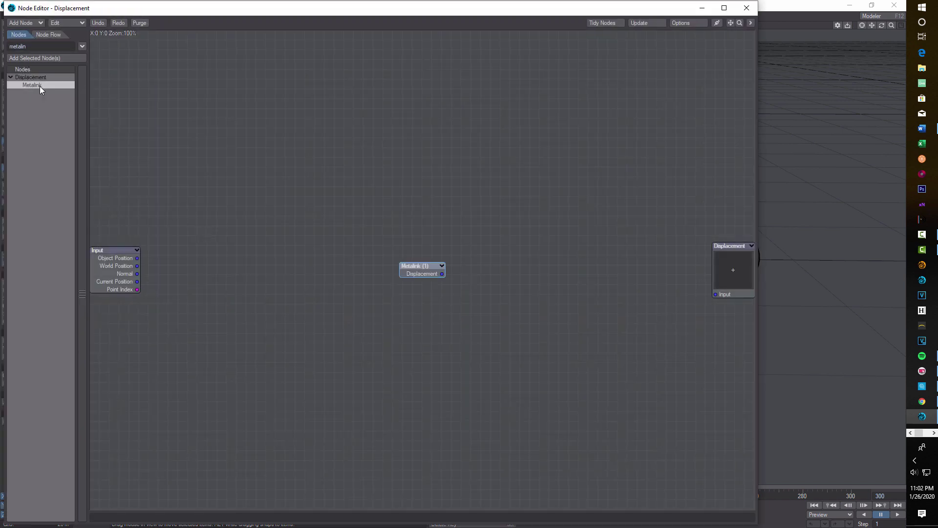
{"action": "double_click", "coordinate": [415, 273]}
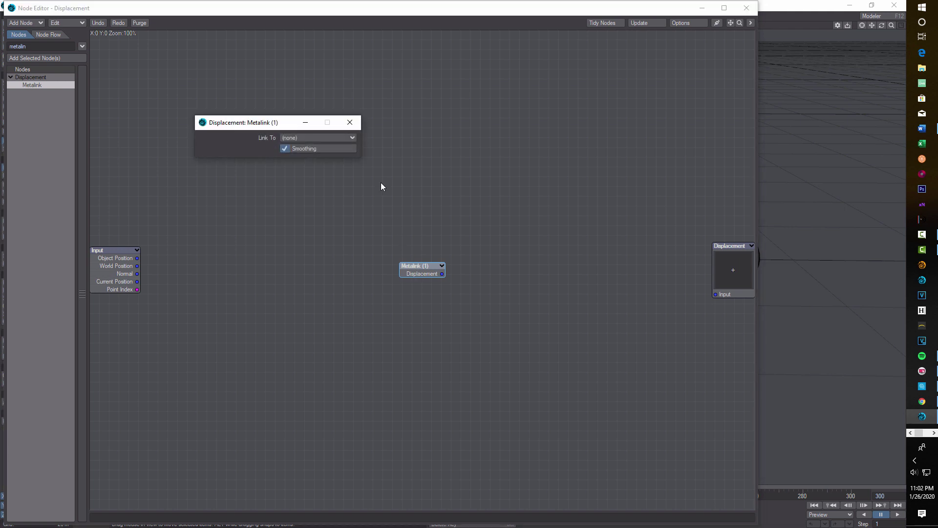
{"action": "left_click", "coordinate": [351, 139]}
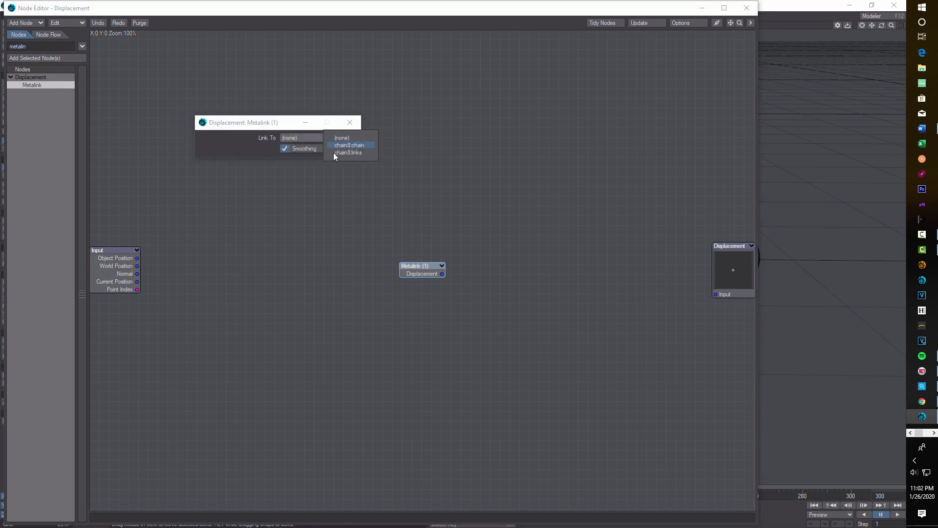
{"action": "left_click", "coordinate": [352, 146]}
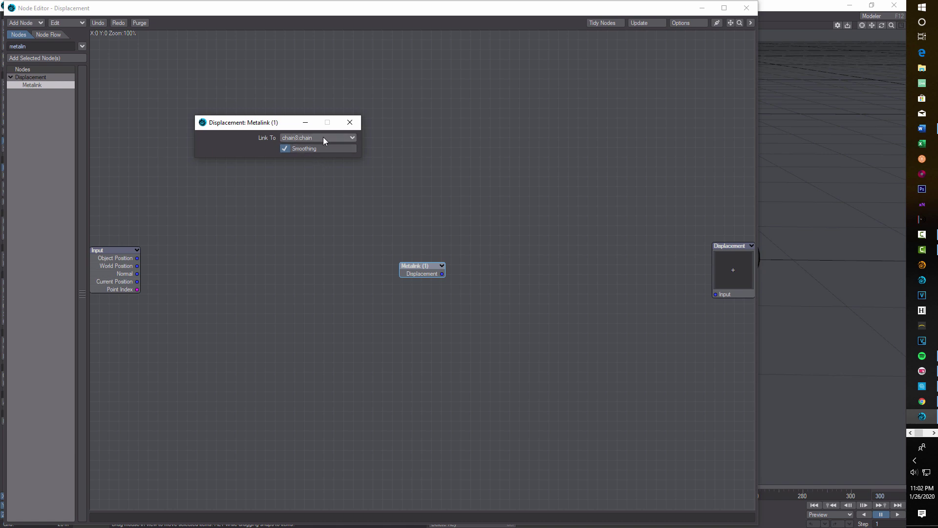
{"action": "left_click", "coordinate": [350, 123]}
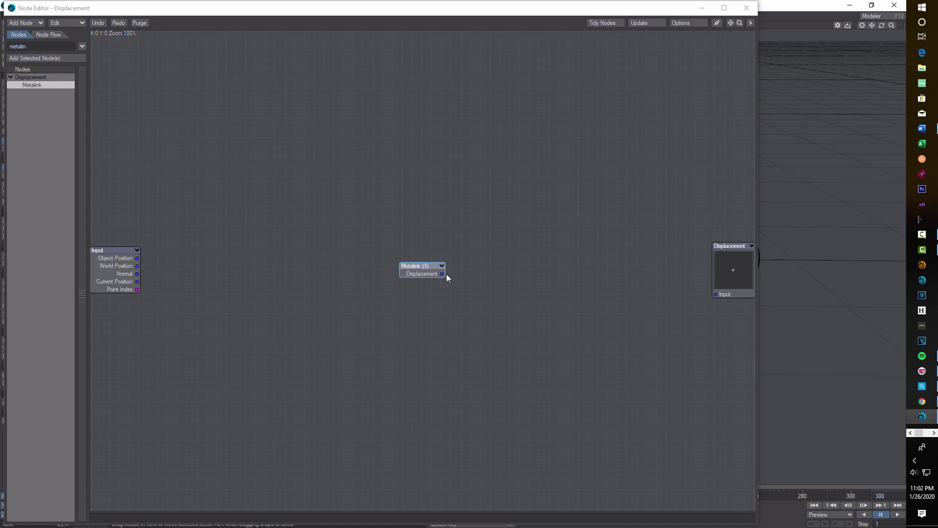
- Connect the Metalink output to the Displacement input on chain8:chain and preview the simulation
{"action": "left_click_drag", "start_coordinate": [442, 274], "coordinate": [715, 294]}
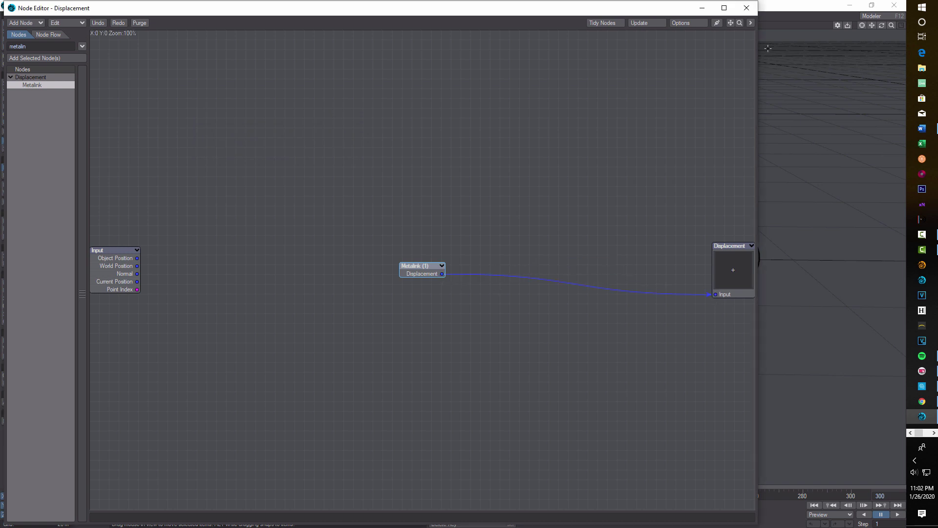
{"action": "left_click", "coordinate": [748, 8]}
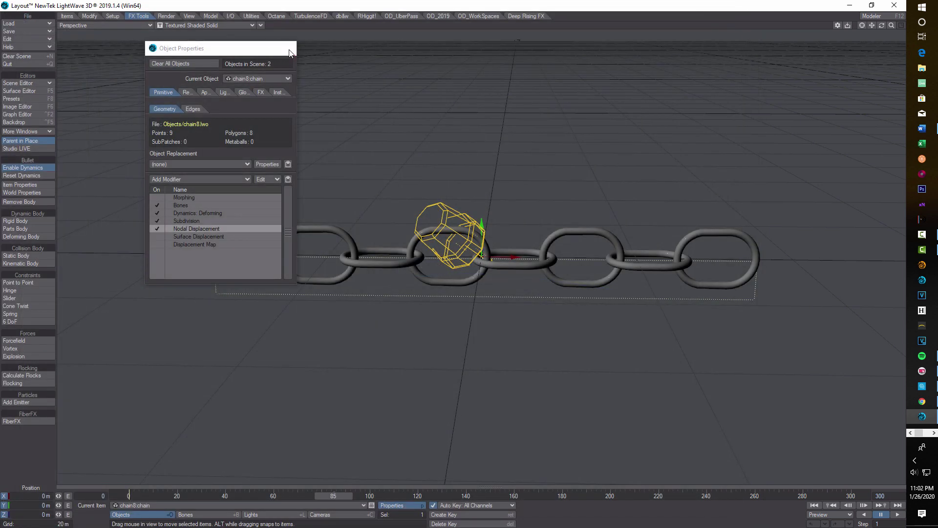
{"action": "left_click", "coordinate": [286, 48]}
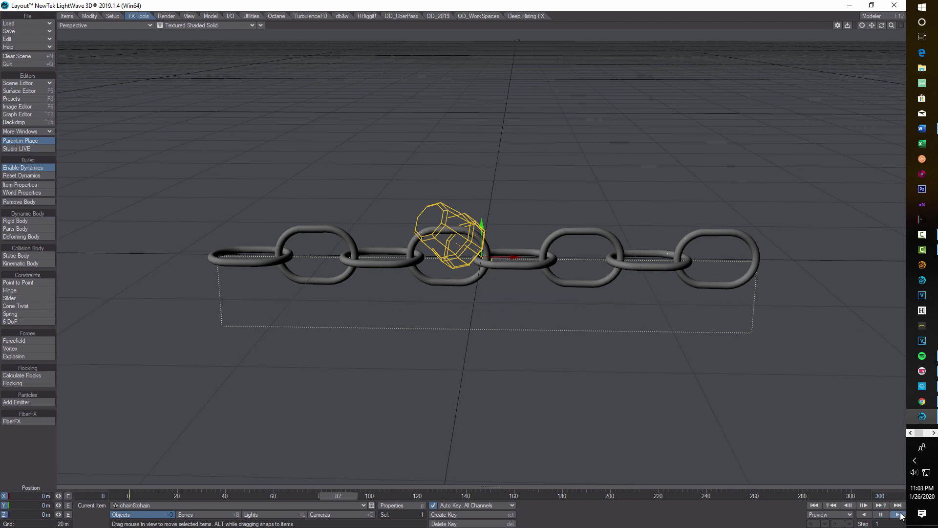
{"action": "left_click", "coordinate": [881, 515]}
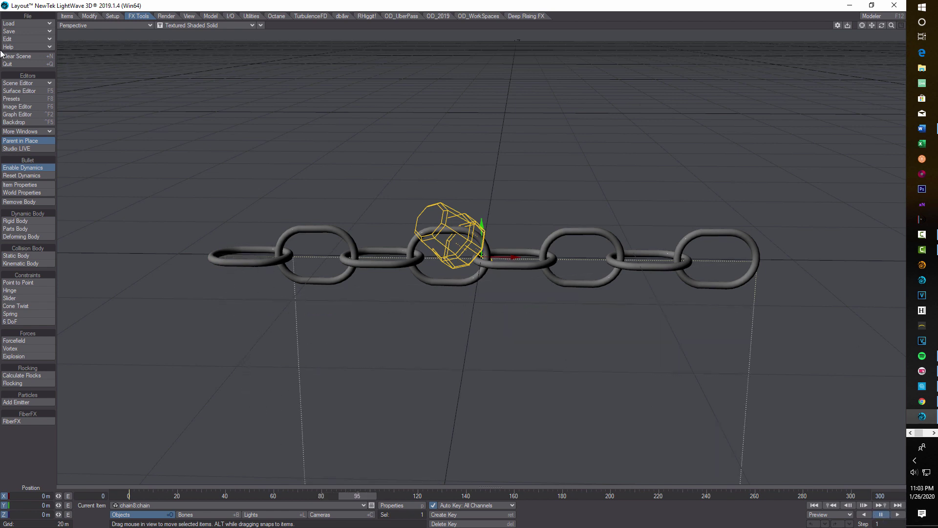
- Compare the object properties and displacement modifiers of chain8:links and chain8:chain
{"action": "left_click", "coordinate": [361, 506]}
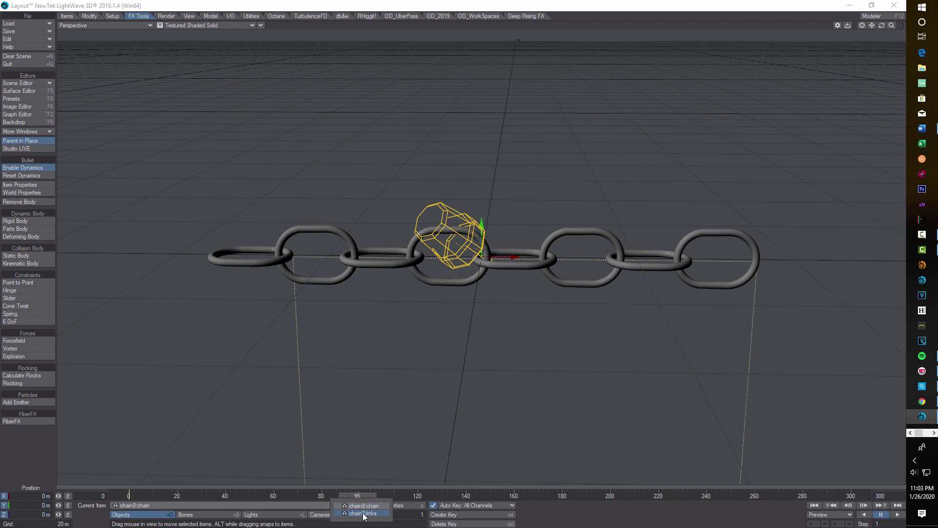
{"action": "left_click", "coordinate": [364, 513]}
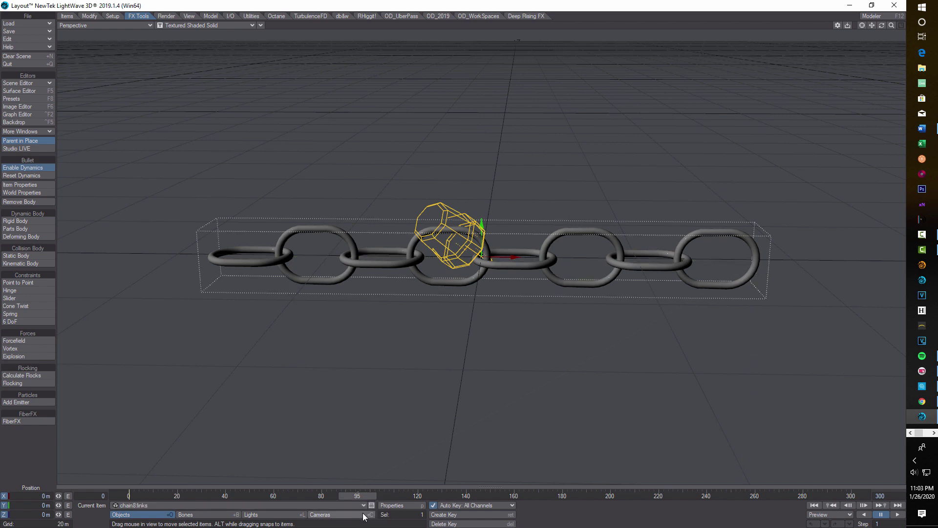
{"action": "left_click", "coordinate": [402, 506]}
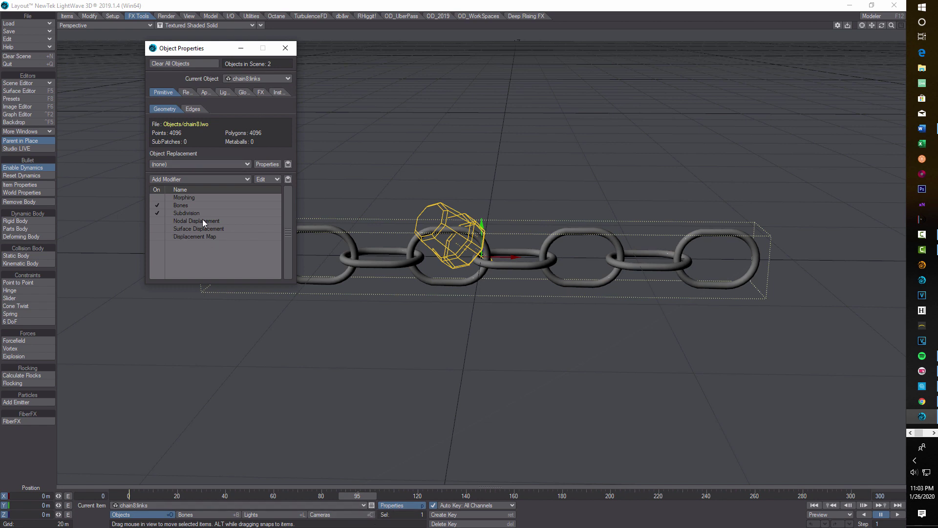
{"action": "left_click", "coordinate": [286, 47]}
{"action": "left_click", "coordinate": [364, 506]}
{"action": "left_click", "coordinate": [371, 504]}
{"action": "left_click", "coordinate": [398, 506]}
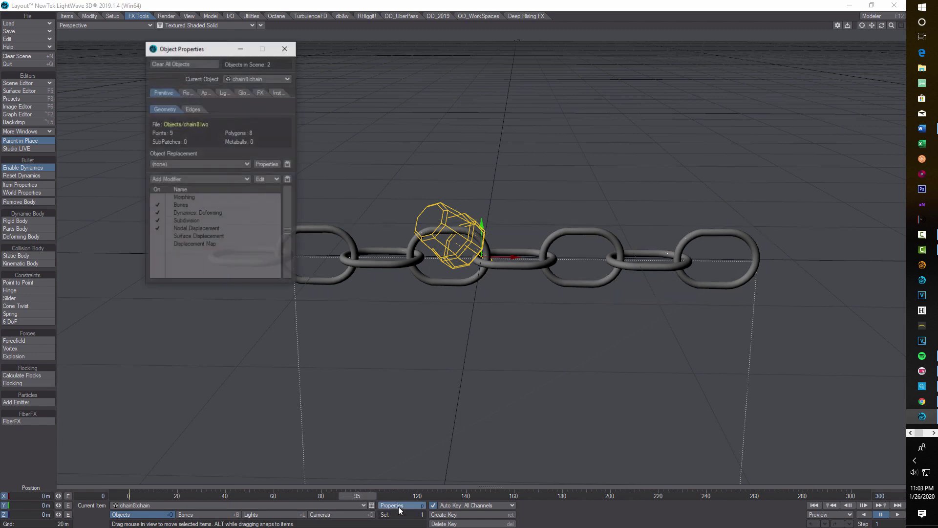
{"action": "left_click", "coordinate": [285, 48]}
- Add a Metalink node linked to chain8:chain in the nodal displacement of the chain8:links object
{"action": "left_click", "coordinate": [357, 504]}
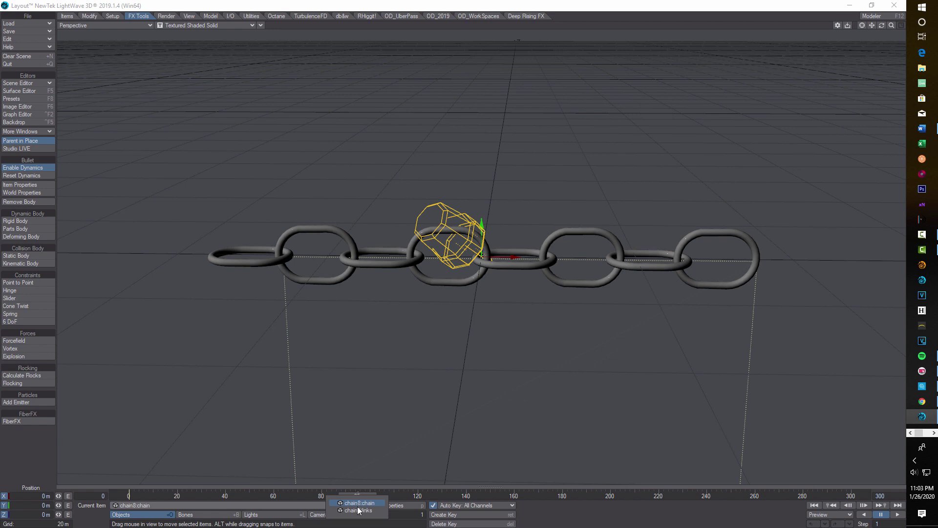
{"action": "left_click", "coordinate": [358, 511]}
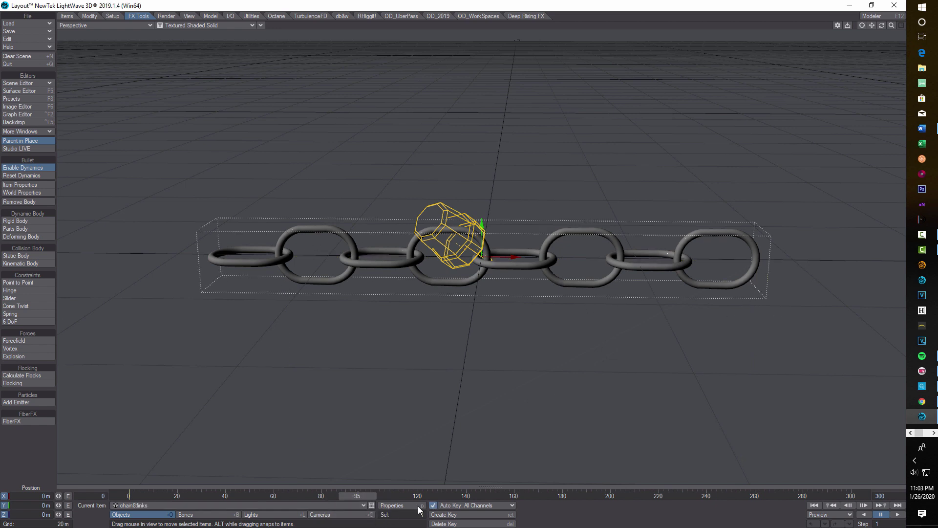
{"action": "left_click", "coordinate": [399, 505]}
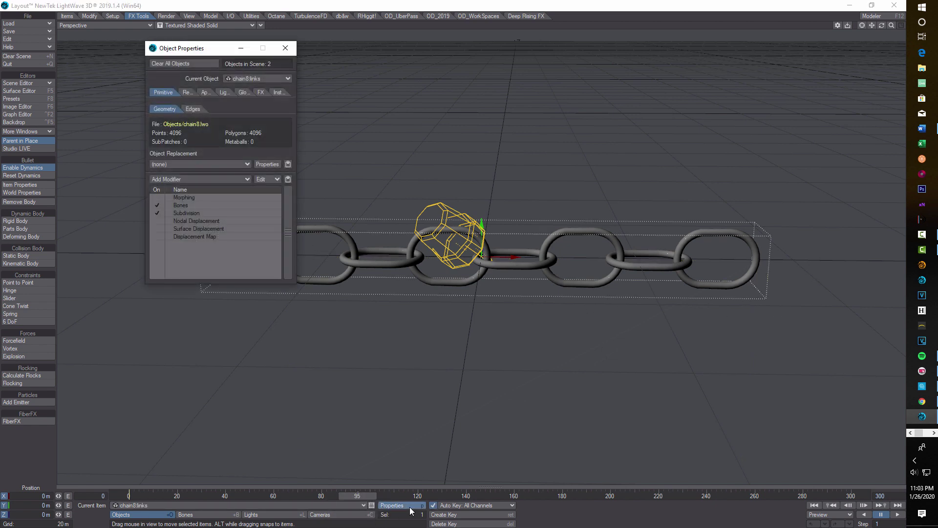
{"action": "left_click", "coordinate": [165, 221]}
{"action": "double_click", "coordinate": [215, 222]}
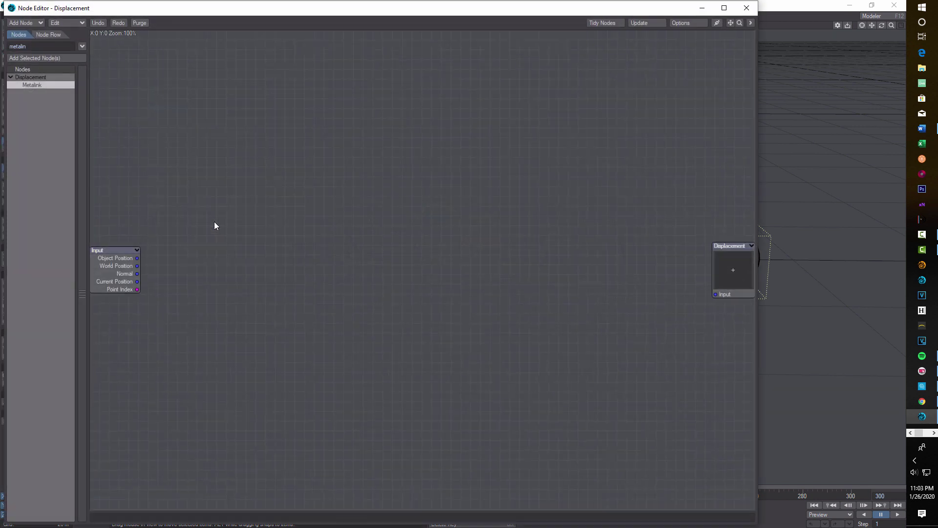
{"action": "double_click", "coordinate": [51, 88]}
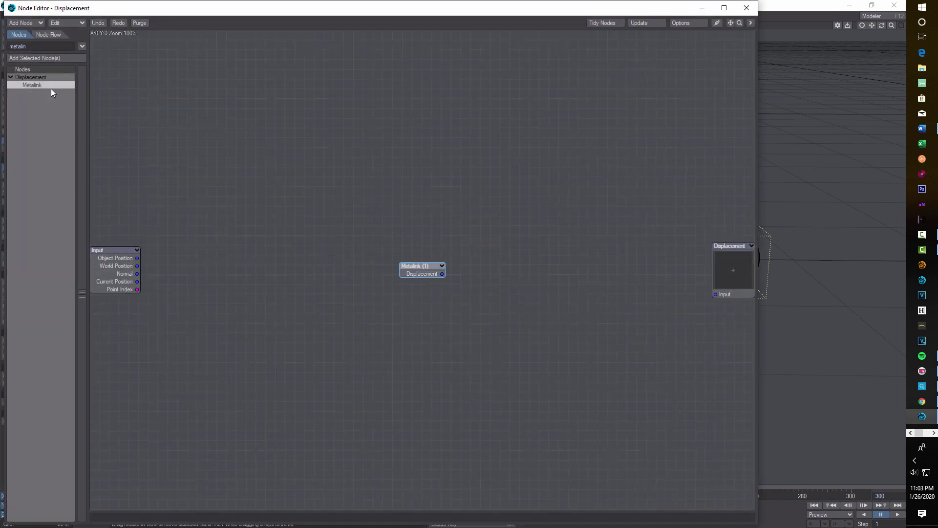
{"action": "double_click", "coordinate": [433, 274]}
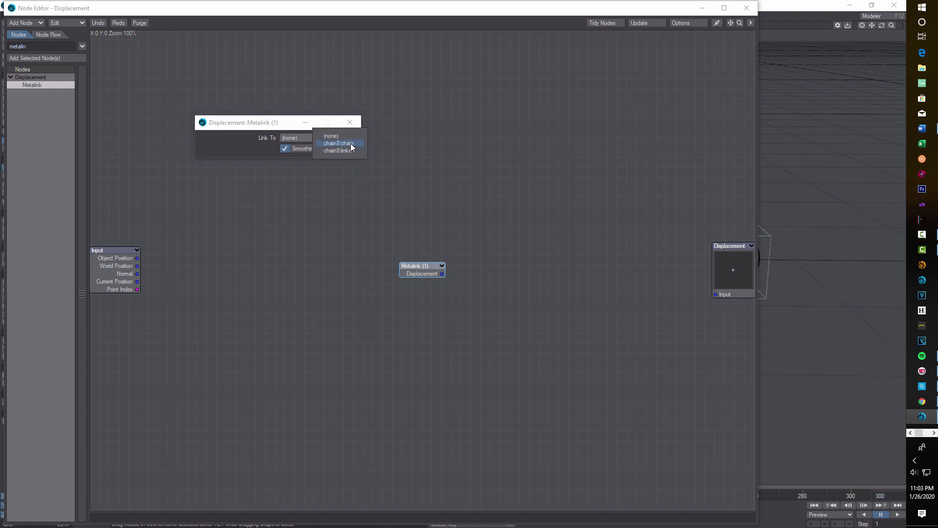
{"action": "left_click", "coordinate": [351, 144]}
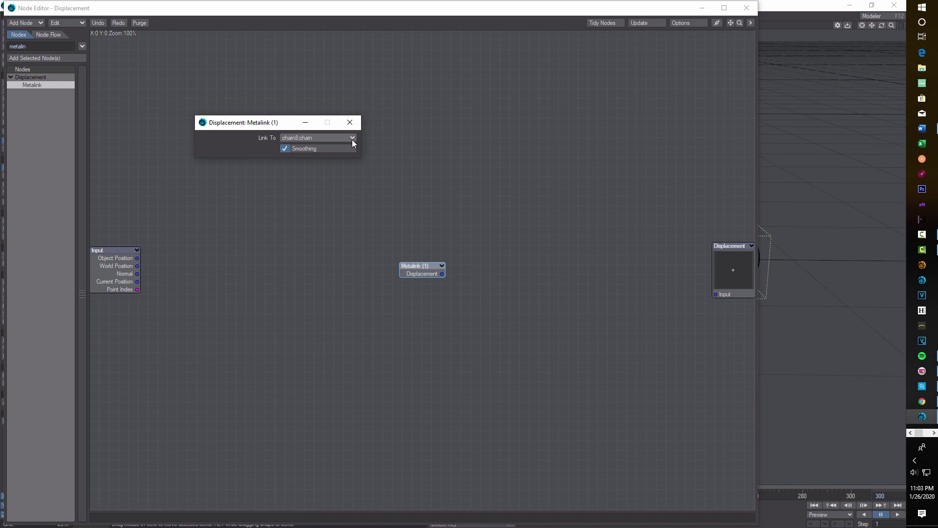
{"action": "left_click", "coordinate": [350, 123]}
- Connect the Metalink output to the Displacement input on chain8:links and play the simulation to test the links
{"action": "left_click_drag", "start_coordinate": [440, 274], "coordinate": [715, 293]}
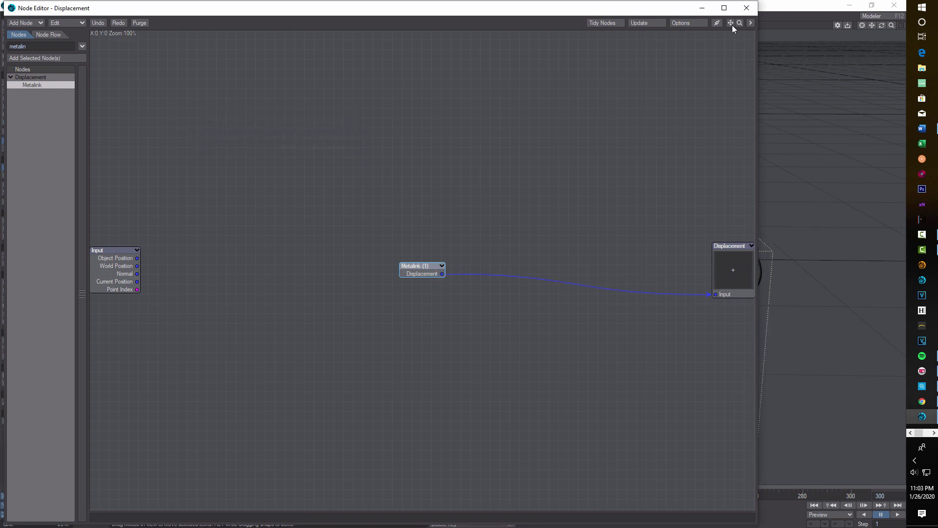
{"action": "left_click", "coordinate": [744, 8]}
{"action": "left_click", "coordinate": [898, 515]}
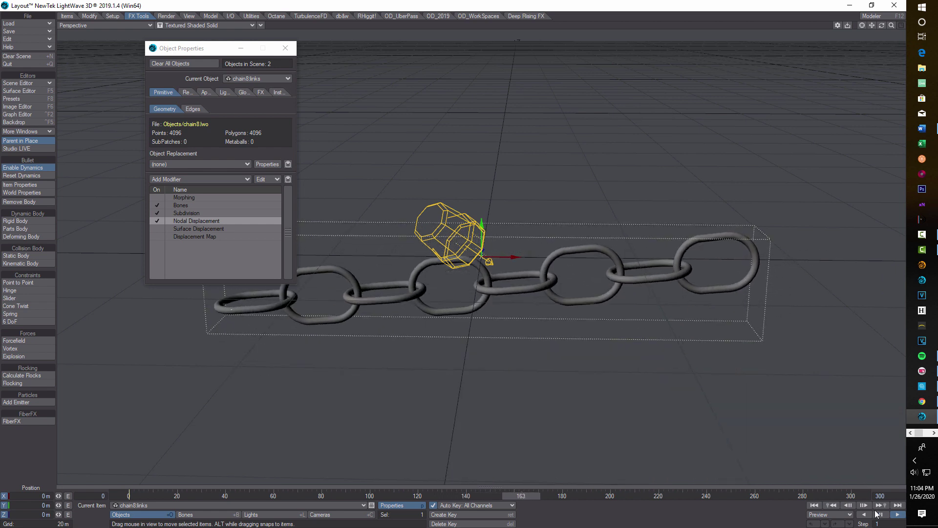
{"action": "left_click", "coordinate": [881, 514]}
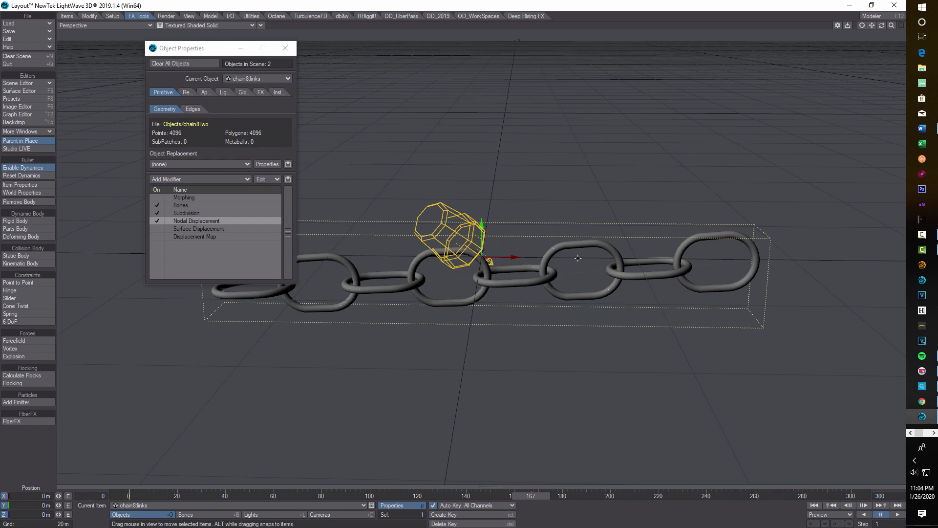